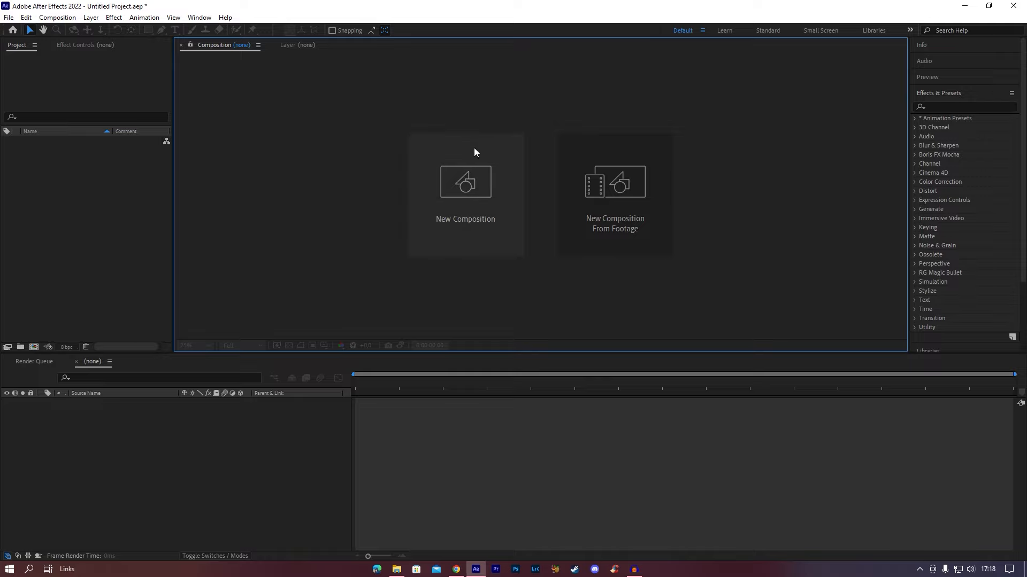
# - Create a 1920 x 1080 composition at 30 fps with a duration of 0:00:30:17 and fit it to the viewer
pyautogui.click(467, 185)
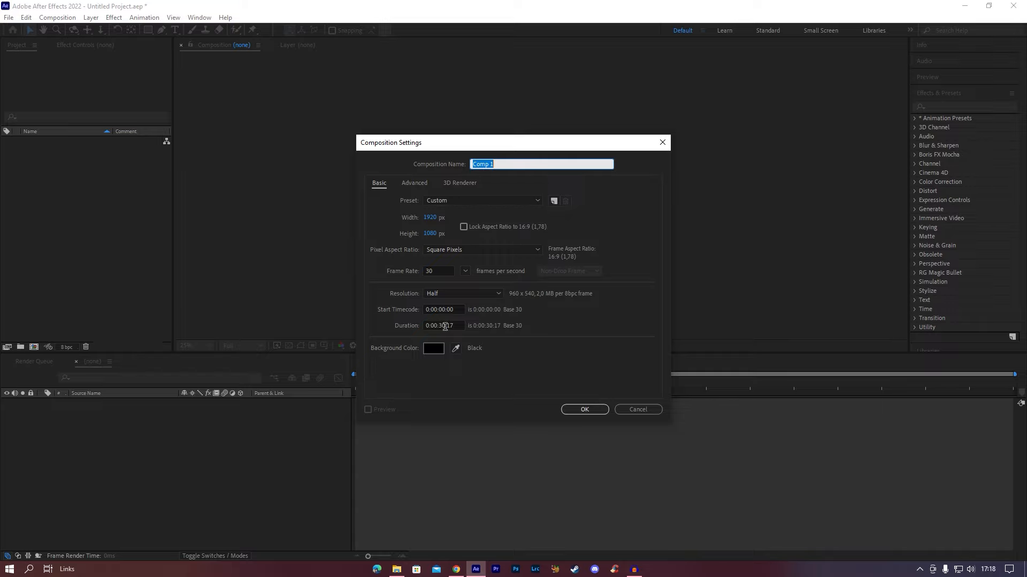
pyautogui.moveTo(455, 328); pyautogui.dragTo(440, 329)
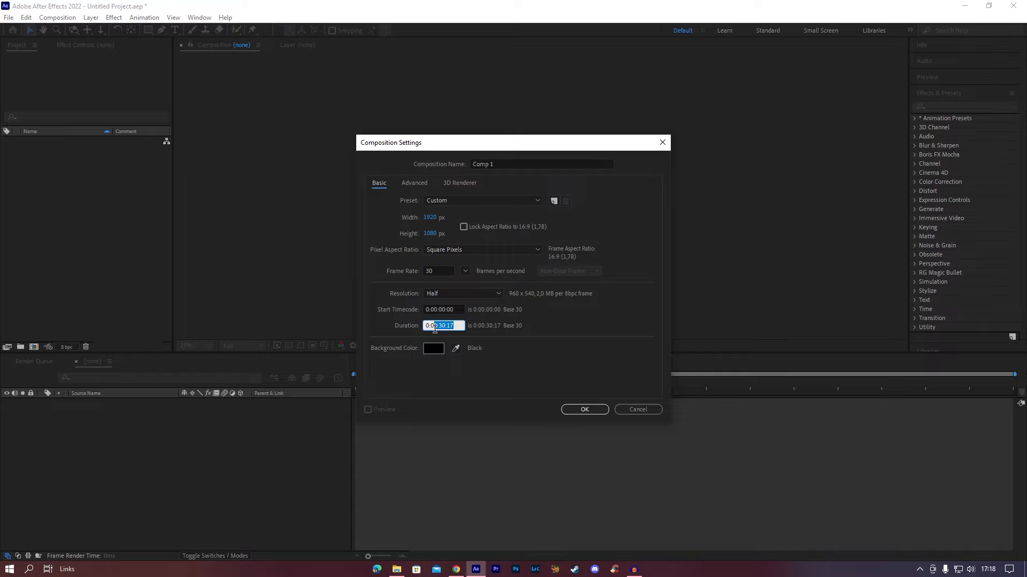
pyautogui.click(434, 271)
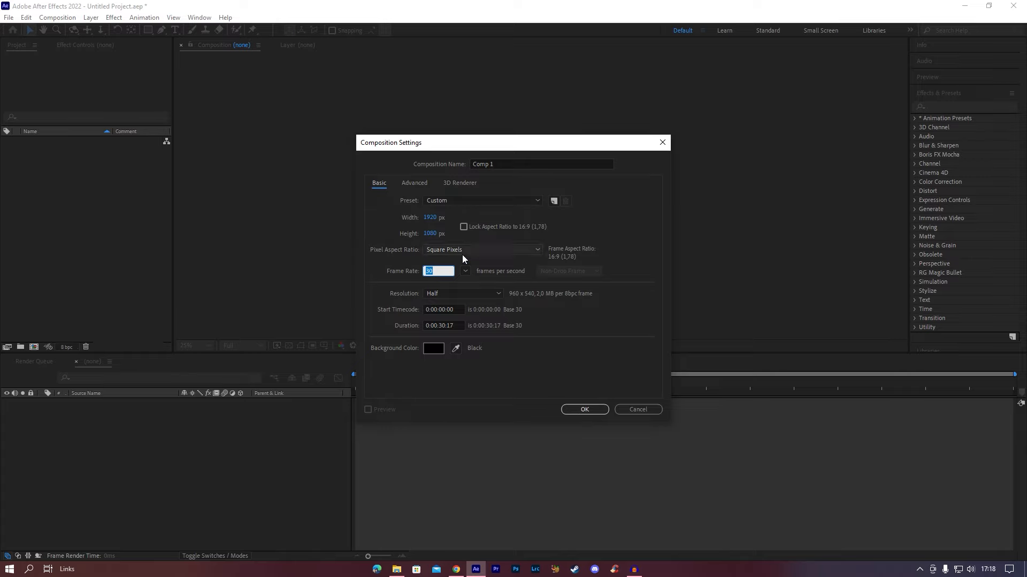
pyautogui.click(583, 410)
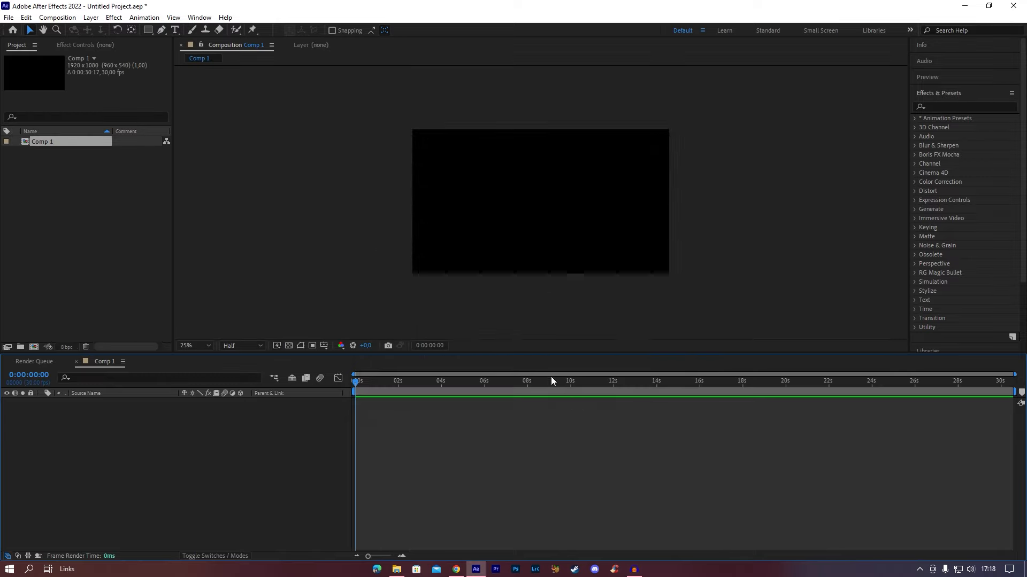
pyautogui.click(188, 348)
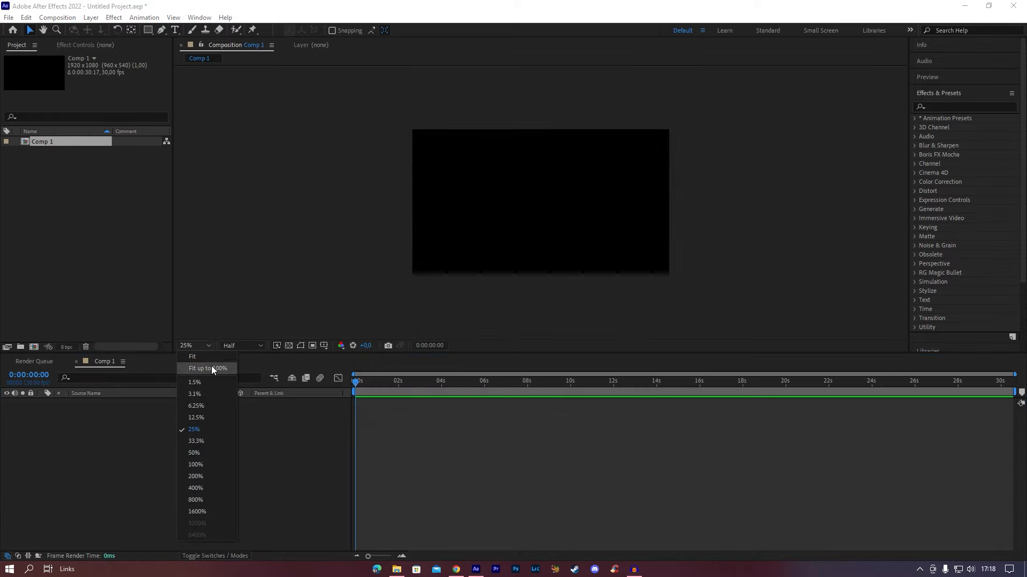
pyautogui.click(216, 358)
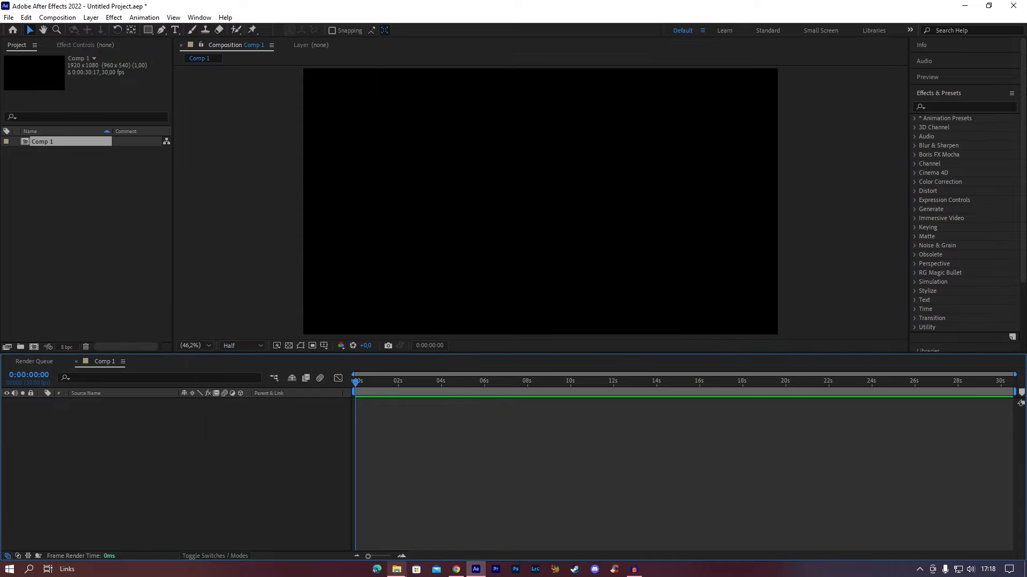
# - Preview yellow-sofa-wooden-table-living-room-interior-with-plant.jpg from the New folder directory and add it to the composition as a layer
pyautogui.moveTo(399, 570)
pyautogui.click(390, 532)
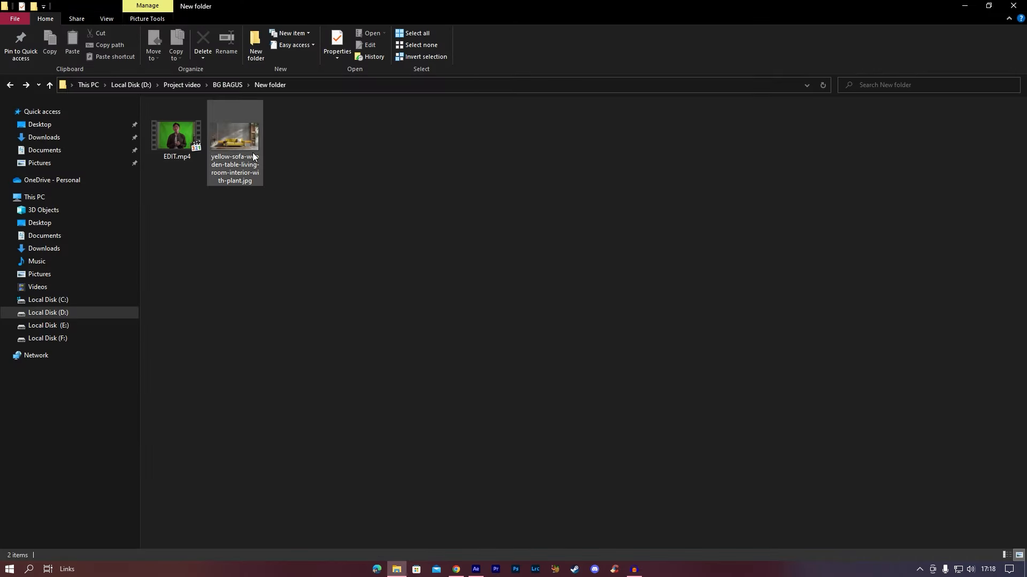
pyautogui.click(230, 140)
pyautogui.doubleClick(230, 139)
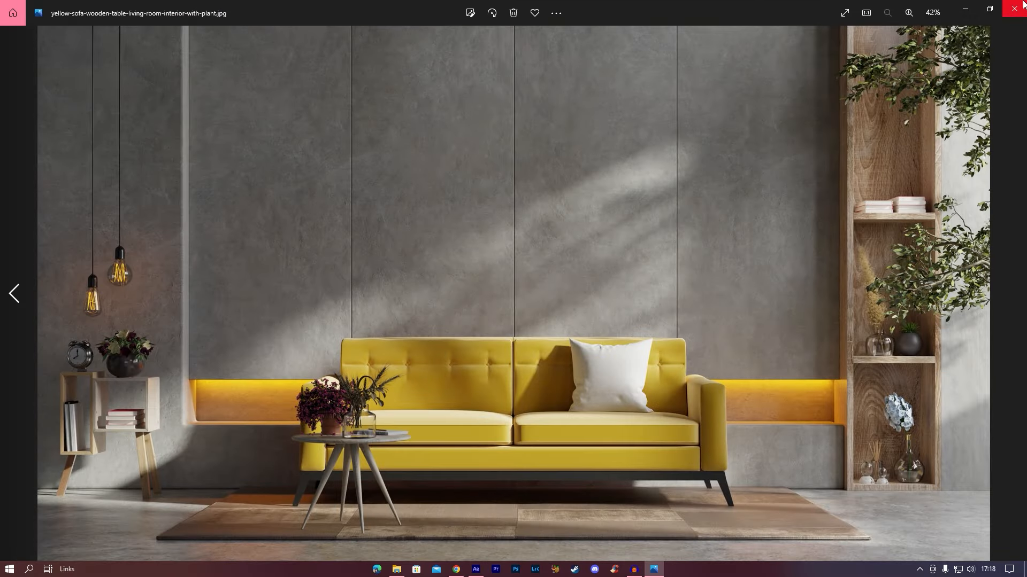
pyautogui.hotkey('alt', 'F4')
pyautogui.moveTo(227, 139); pyautogui.dragTo(163, 431)
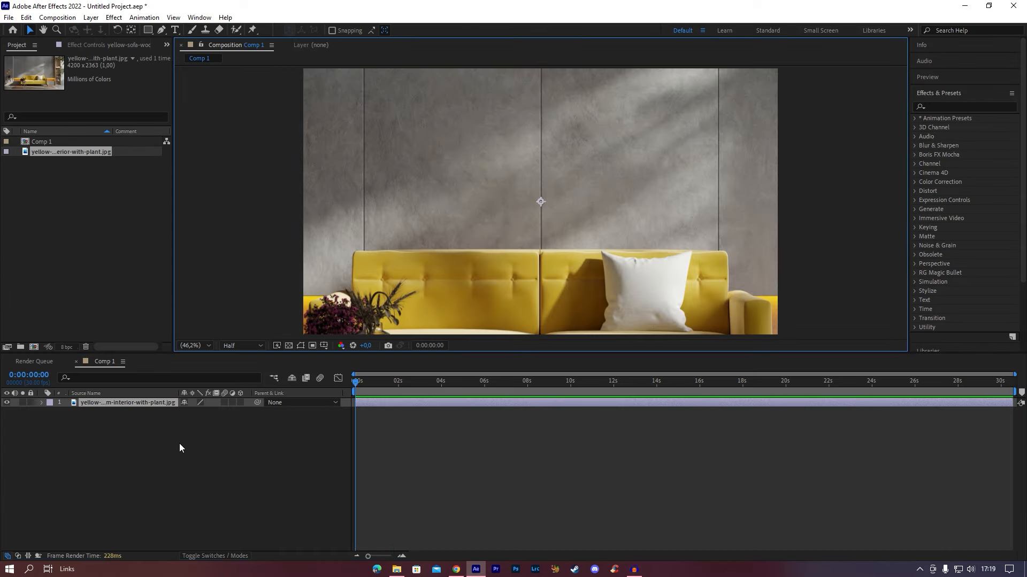
# - Scale the living room image layer down to 46% so that it fills the composition frame
pyautogui.click(130, 402)
pyautogui.press('s')
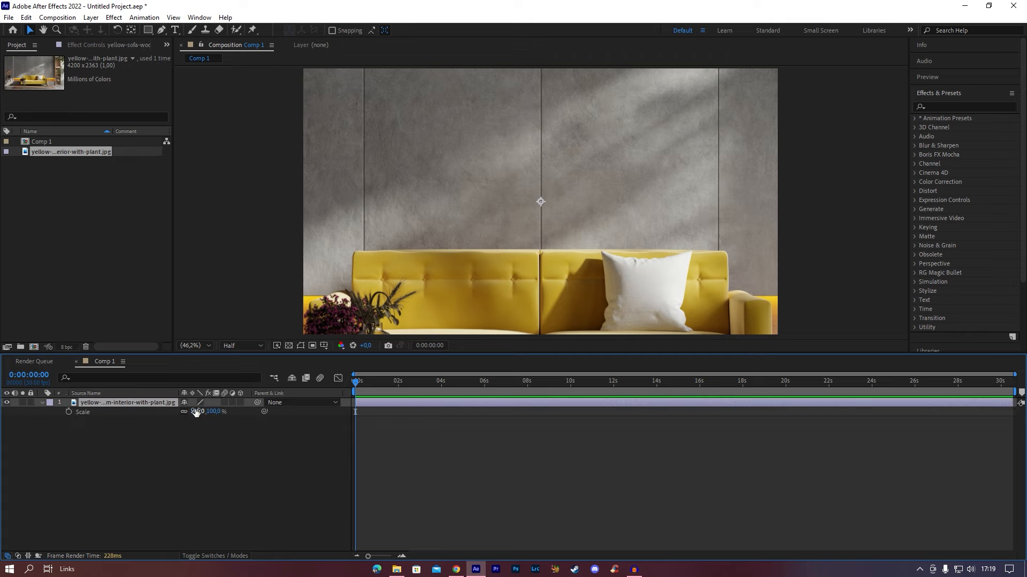
pyautogui.moveTo(196, 411); pyautogui.dragTo(168, 411)
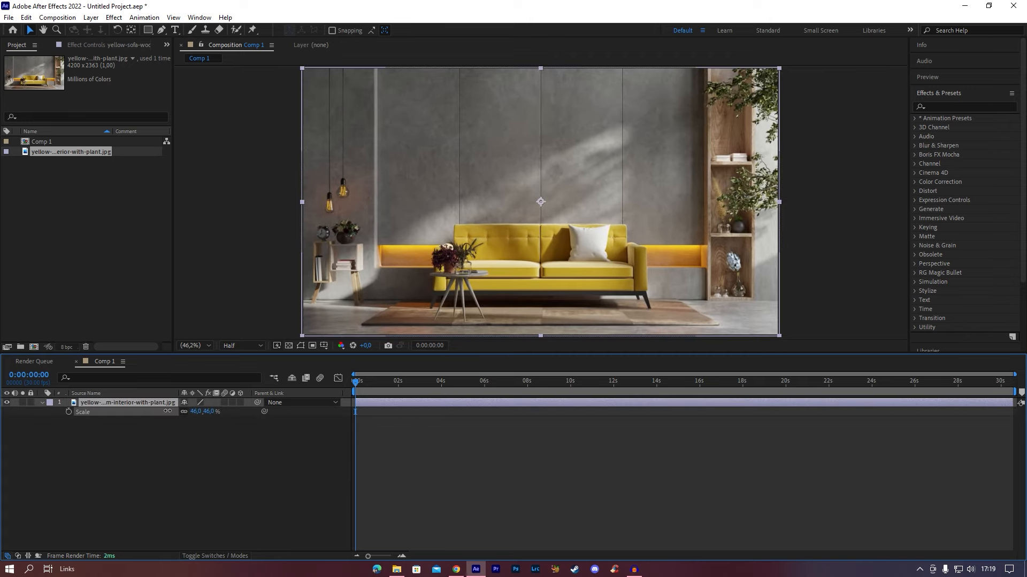
pyautogui.click(345, 457)
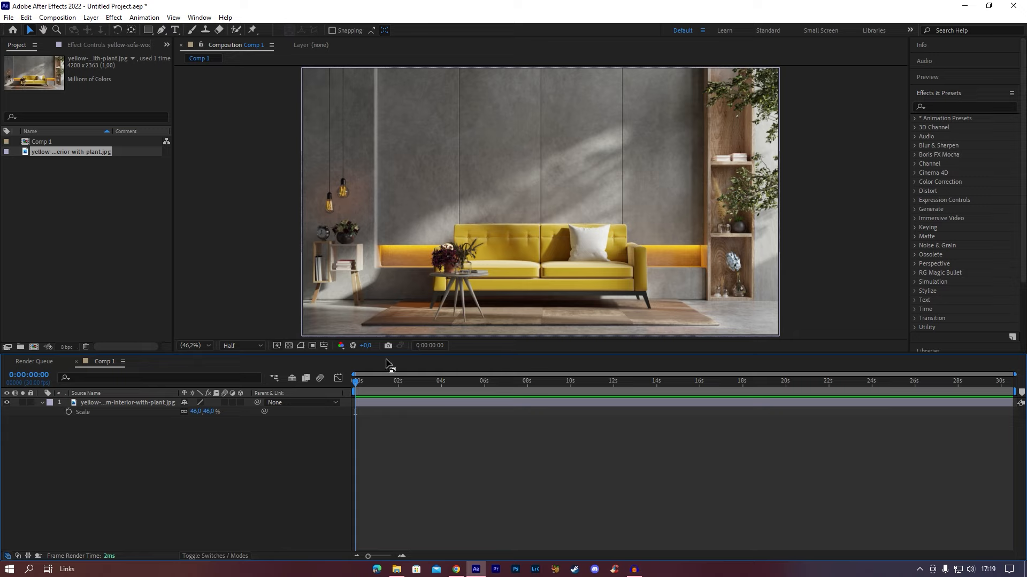
pyautogui.click(124, 404)
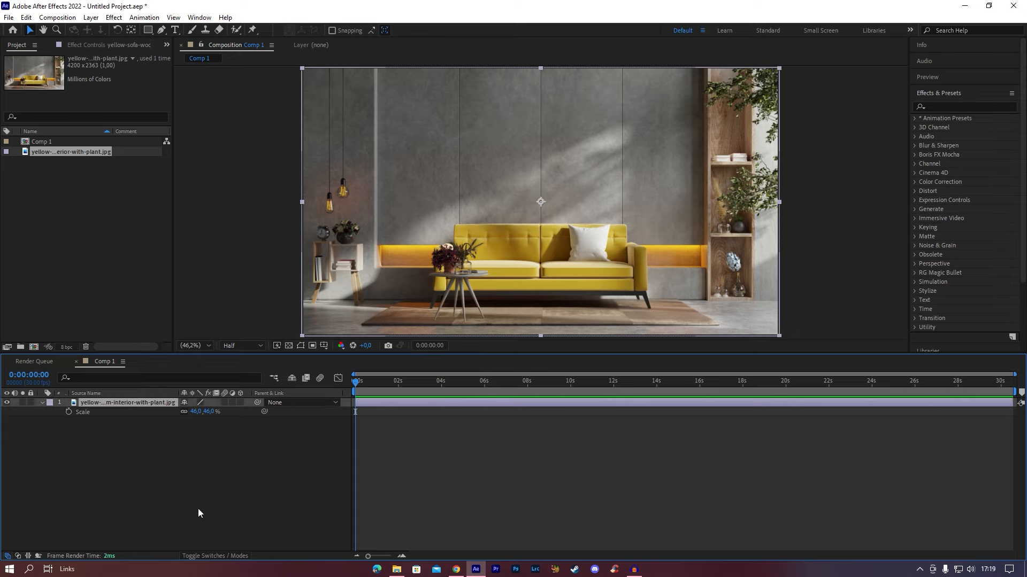
pyautogui.click(197, 509)
# - Preview EDIT.mp4 from the footage folder and add it to the composition above the living room image
pyautogui.moveTo(396, 568)
pyautogui.click(397, 526)
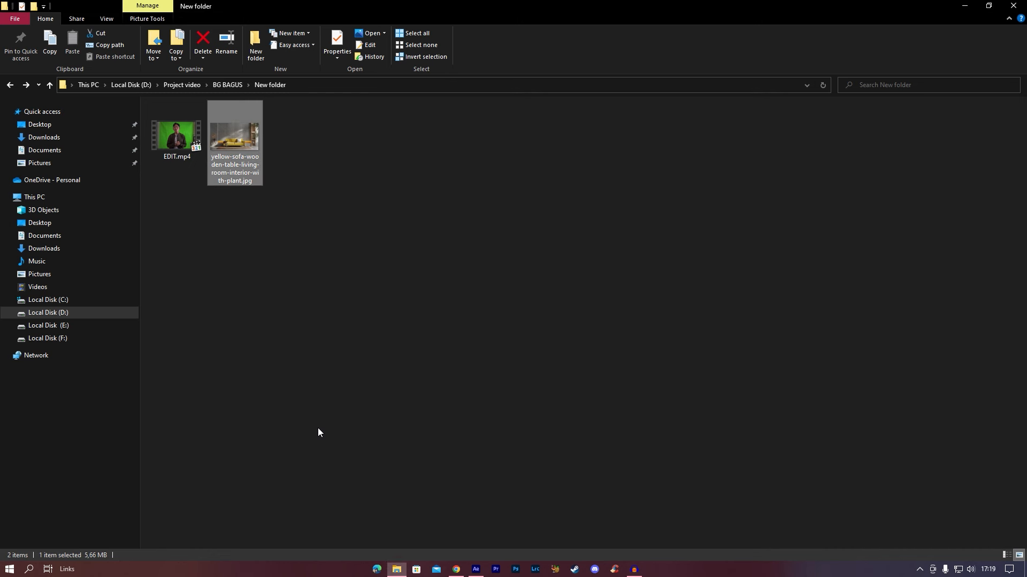
pyautogui.click(188, 156)
pyautogui.doubleClick(188, 156)
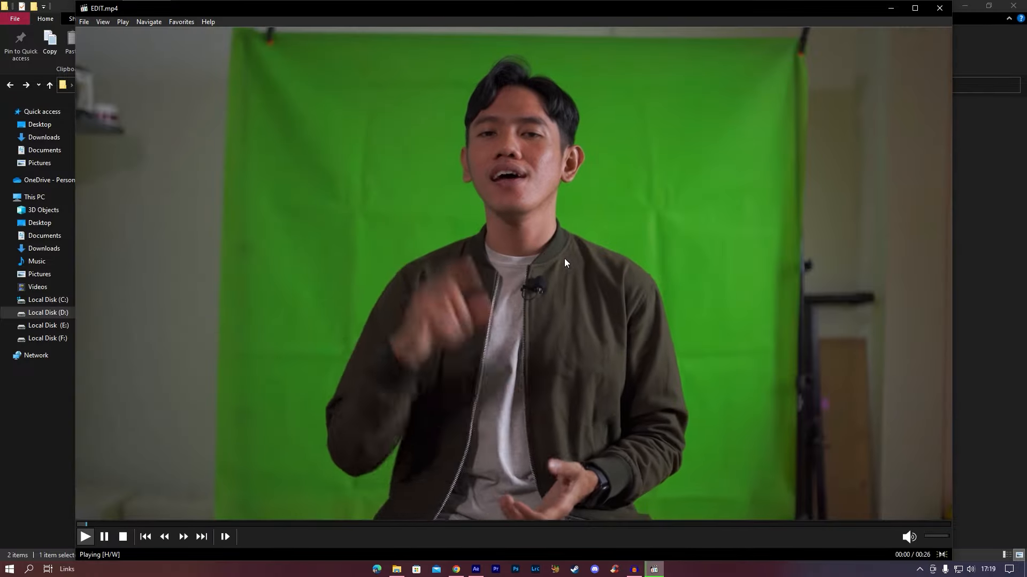
pyautogui.click(817, 152)
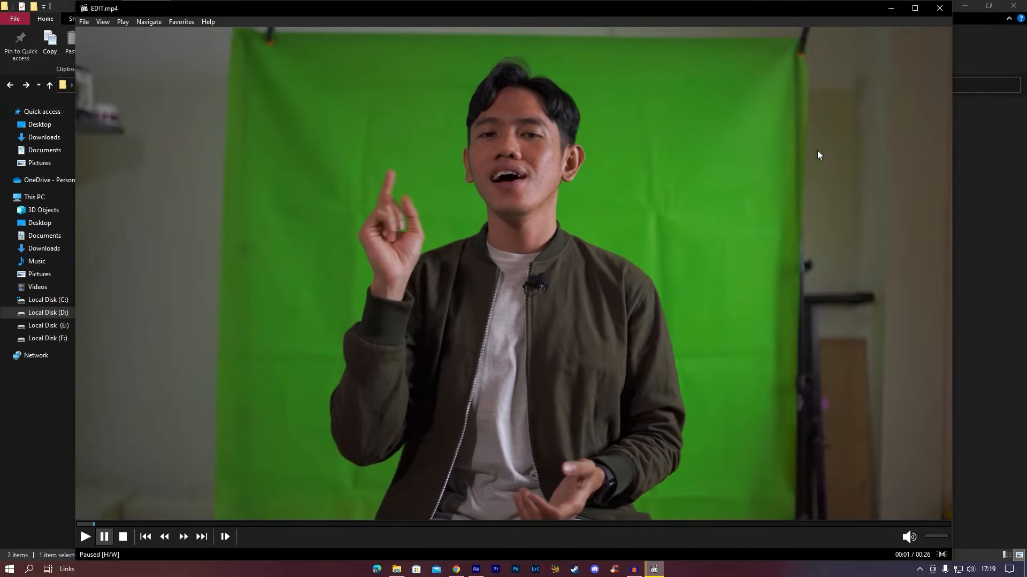
pyautogui.click(944, 11)
pyautogui.moveTo(176, 137); pyautogui.dragTo(151, 488)
pyautogui.click(190, 455)
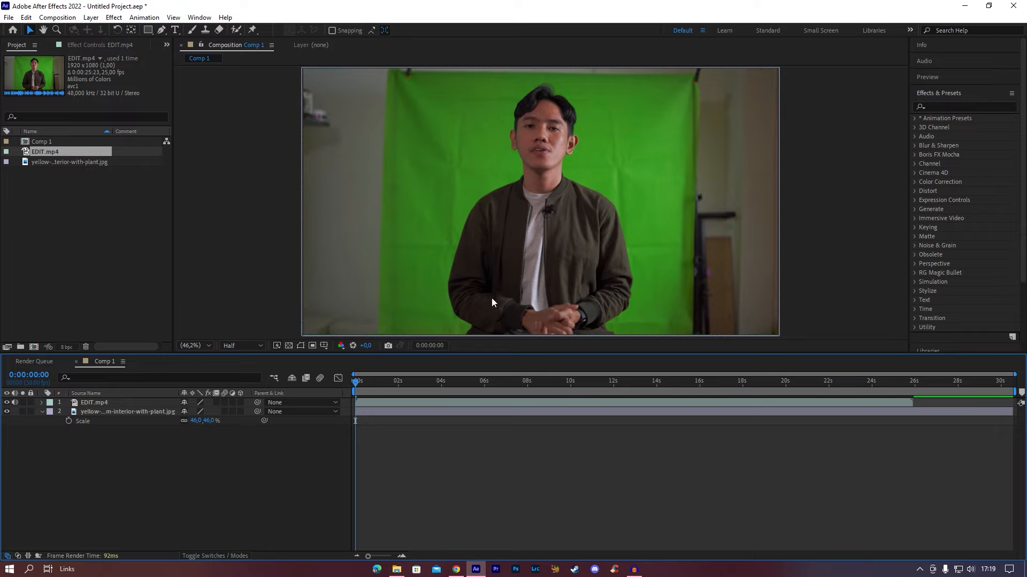
# - Draw a closed Pen tool mask on the EDIT.mp4 layer along the green backdrop's edges, extending below the frame
pyautogui.click(95, 405)
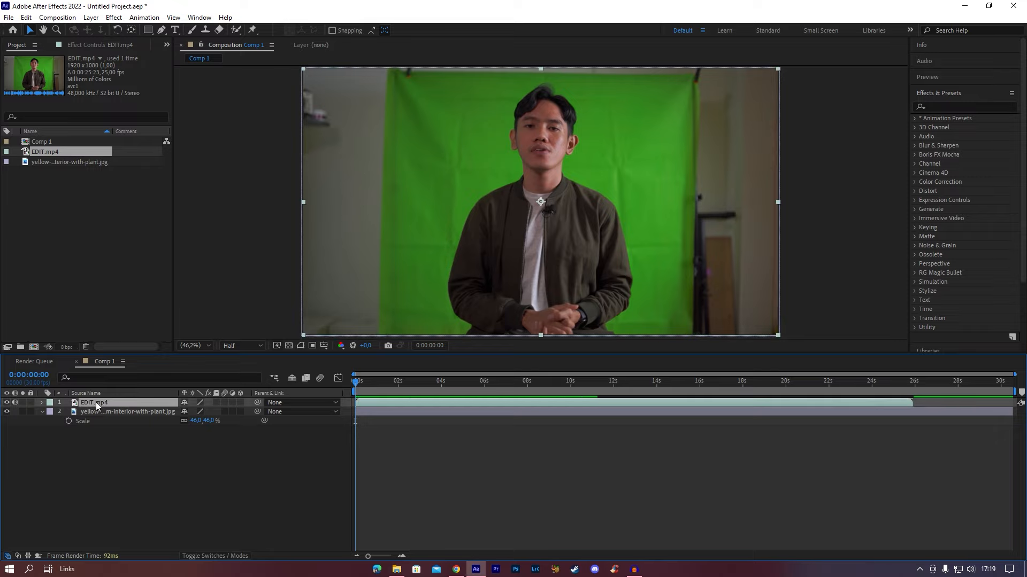
pyautogui.click(161, 31)
pyautogui.scroll(-2, 440, 170)
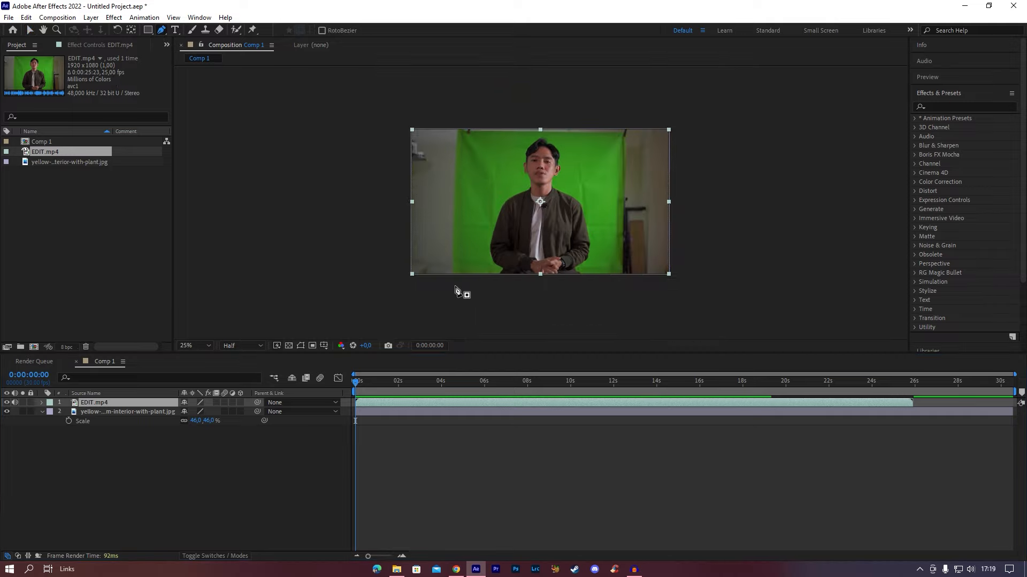
pyautogui.click(455, 285)
pyautogui.click(454, 253)
pyautogui.click(457, 194)
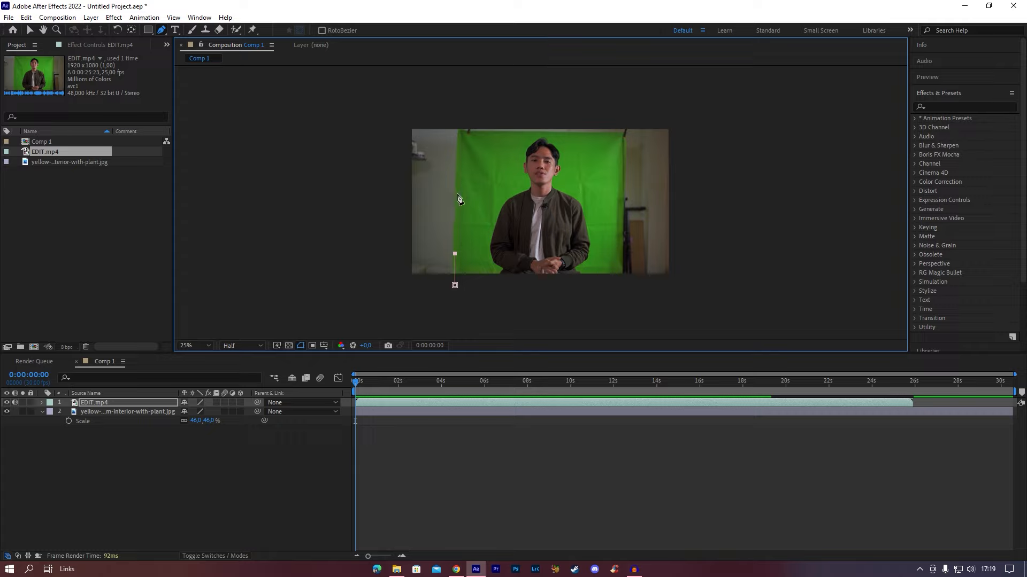
pyautogui.click(461, 139)
pyautogui.click(476, 136)
pyautogui.click(514, 135)
pyautogui.click(545, 134)
pyautogui.click(582, 134)
pyautogui.click(613, 135)
pyautogui.click(621, 143)
pyautogui.click(620, 190)
pyautogui.click(620, 239)
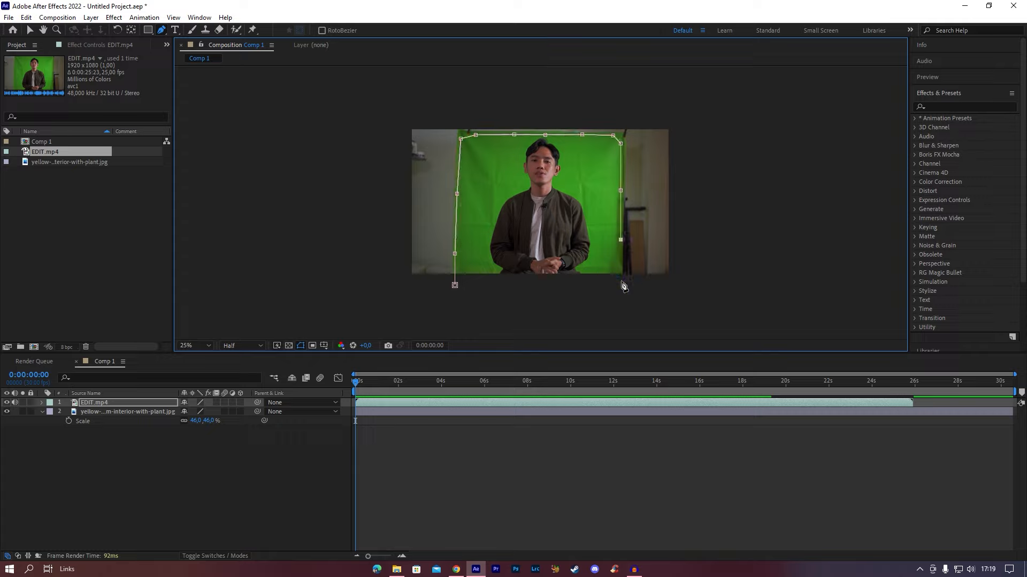
pyautogui.click(620, 285)
pyautogui.click(455, 285)
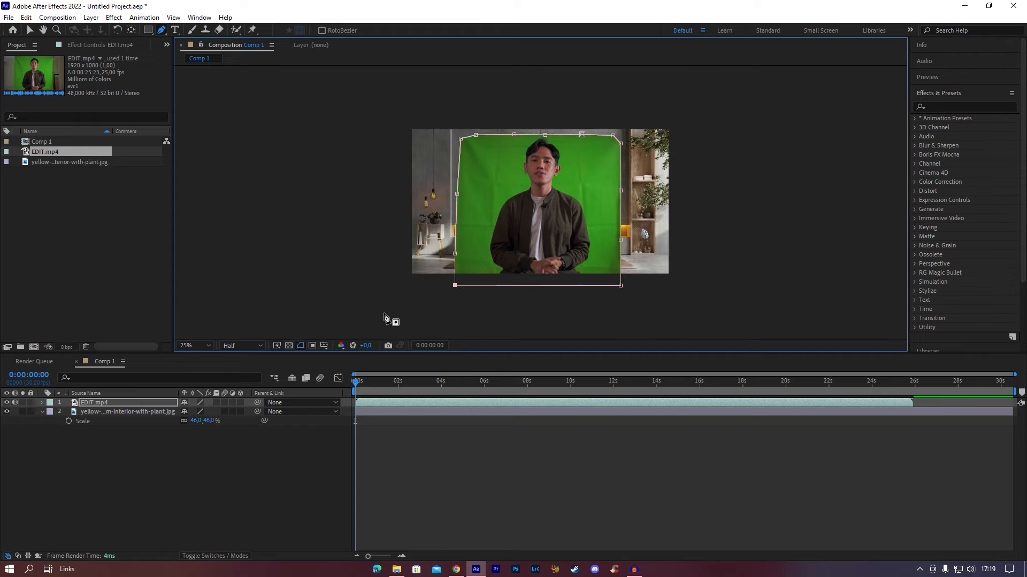
# - Refine the green backdrop mask by nudging a top point and moving both bottom corners and the right-side points inward
pyautogui.scroll(2, 536, 199)
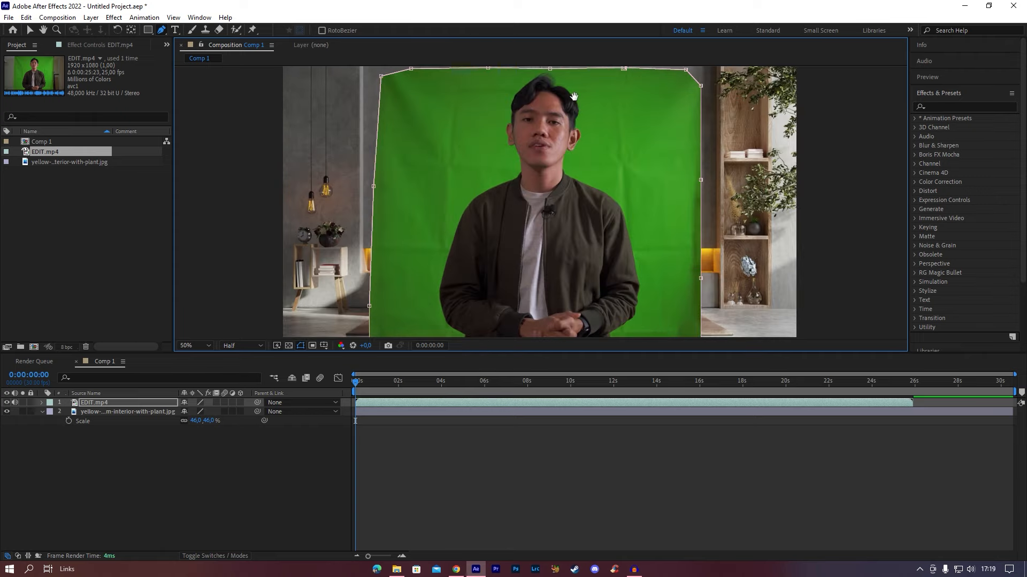
pyautogui.moveTo(573, 97); pyautogui.dragTo(543, 98)
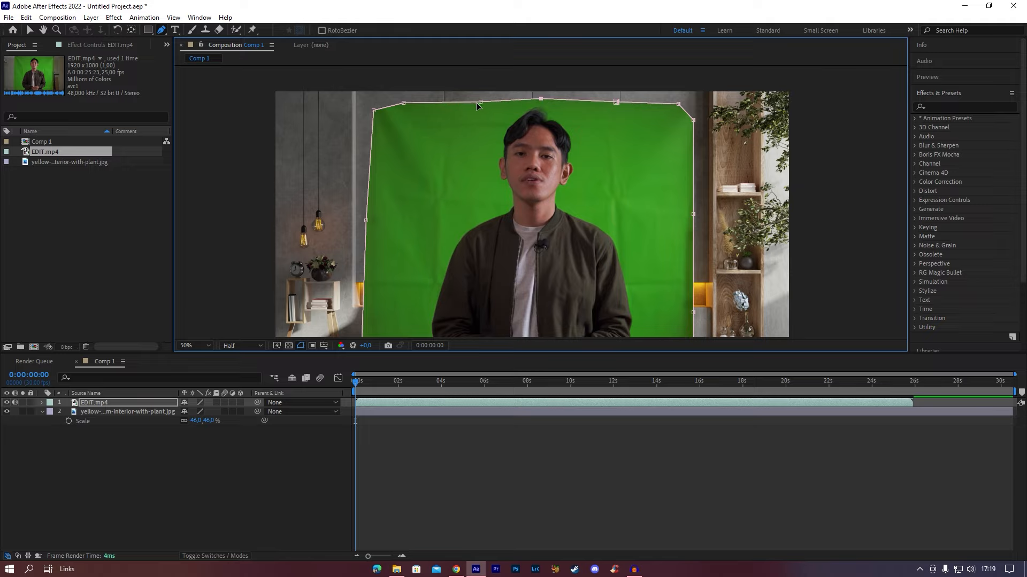
pyautogui.moveTo(480, 101); pyautogui.dragTo(479, 100)
pyautogui.press(',')
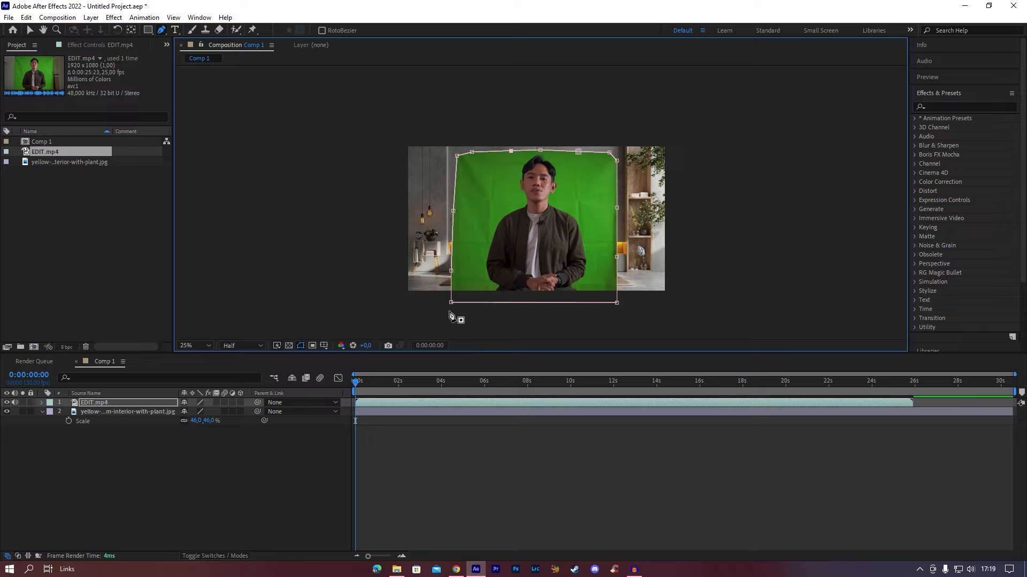
pyautogui.moveTo(450, 302); pyautogui.dragTo(461, 300)
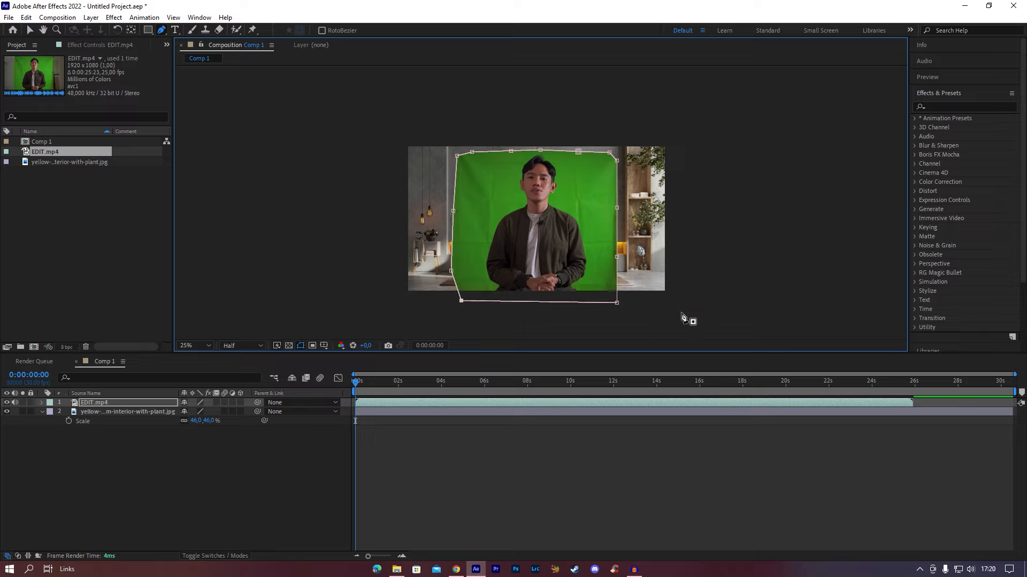
pyautogui.moveTo(616, 302); pyautogui.dragTo(602, 303)
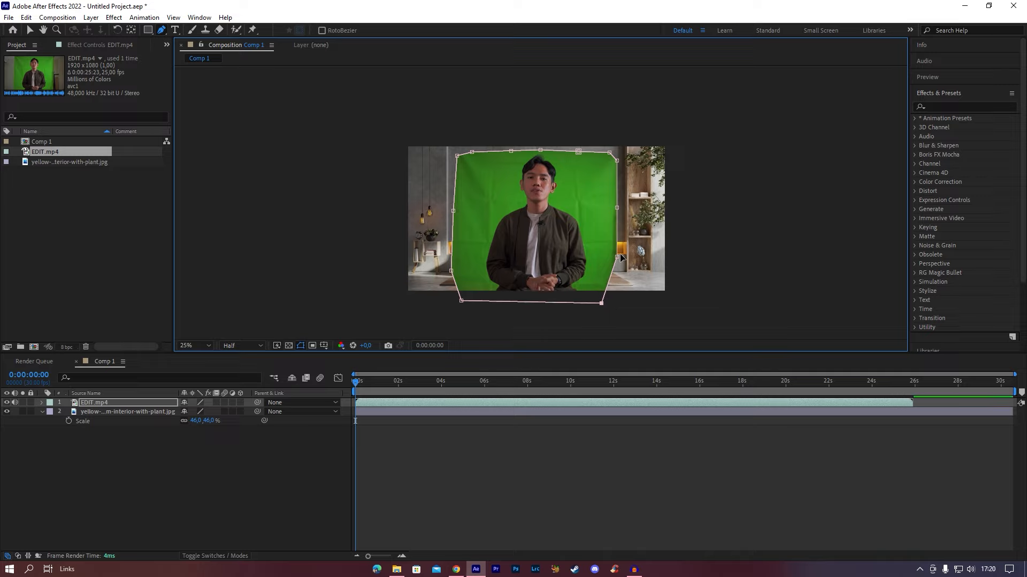
pyautogui.moveTo(617, 258); pyautogui.dragTo(612, 258)
pyautogui.moveTo(617, 207); pyautogui.dragTo(613, 209)
pyautogui.click(32, 30)
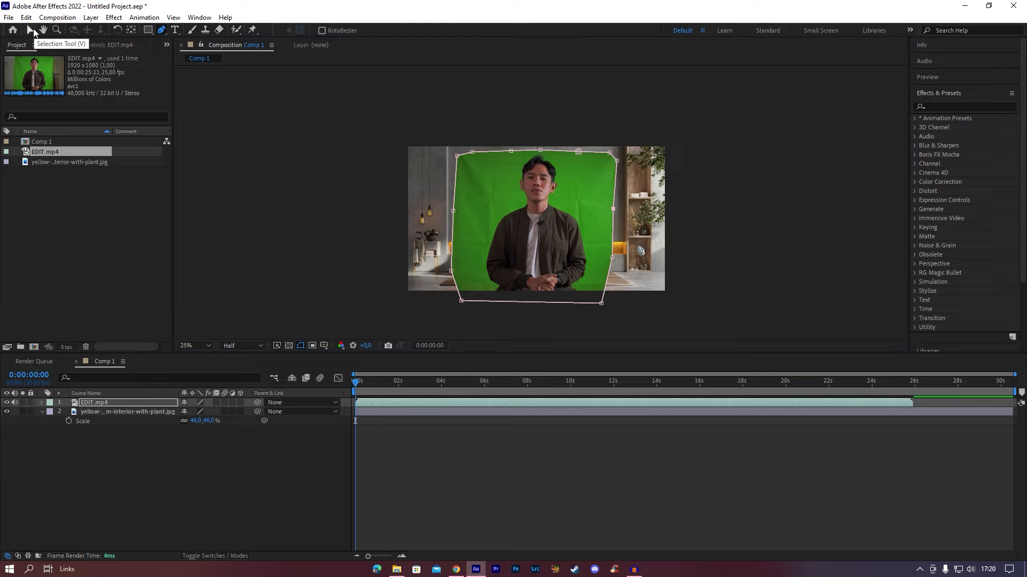
# - Search the effects for "keylight" and apply Keylight (1.2) to the EDIT.mp4 layer
pyautogui.click(107, 405)
pyautogui.click(942, 107)
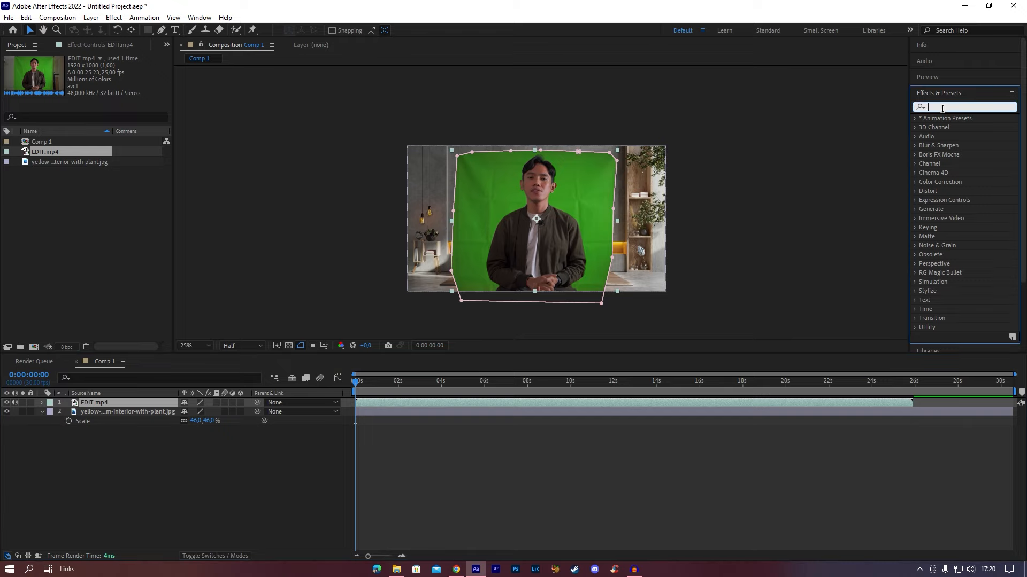
pyautogui.write('k')
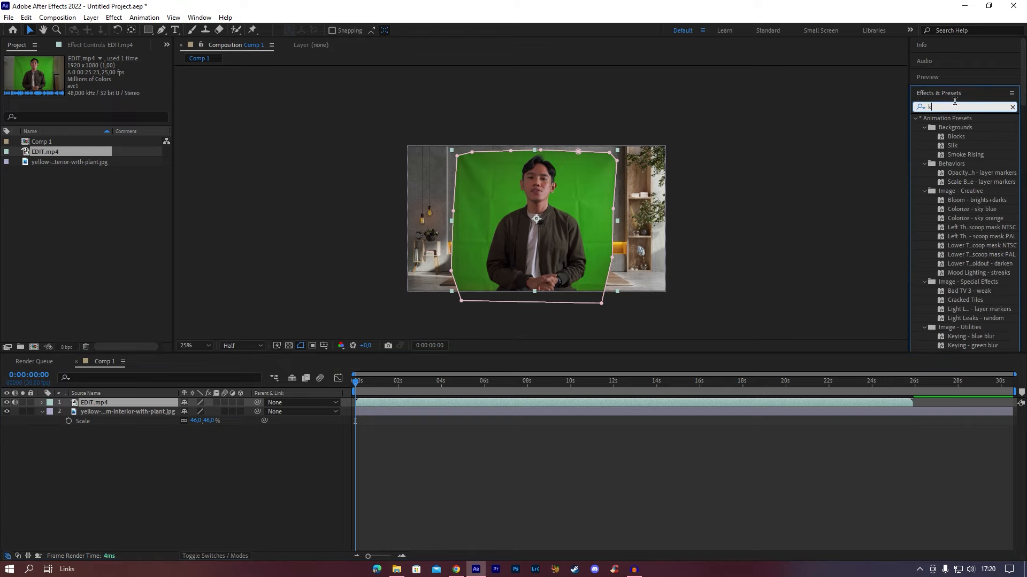
pyautogui.write('ey')
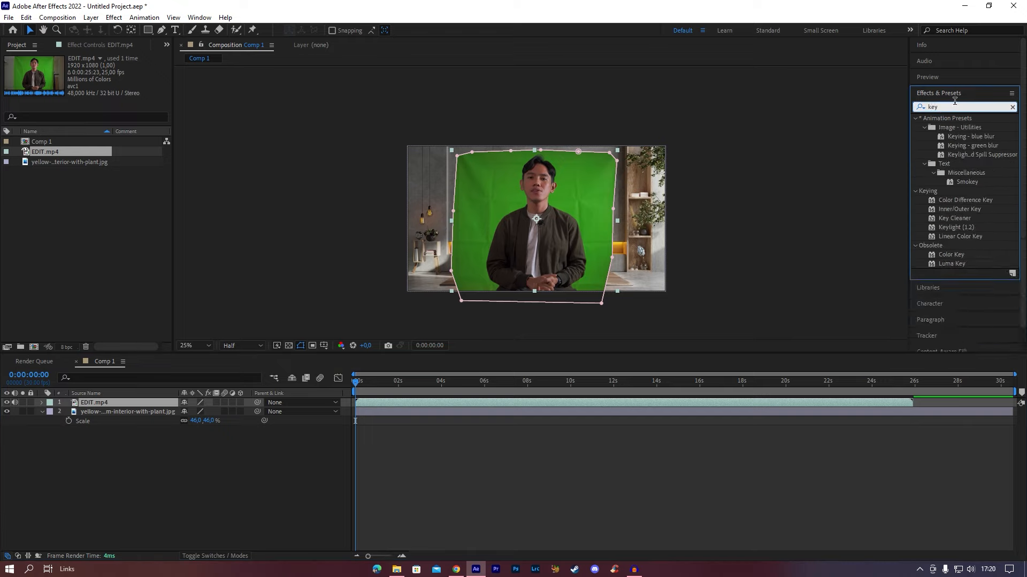
pyautogui.write('light')
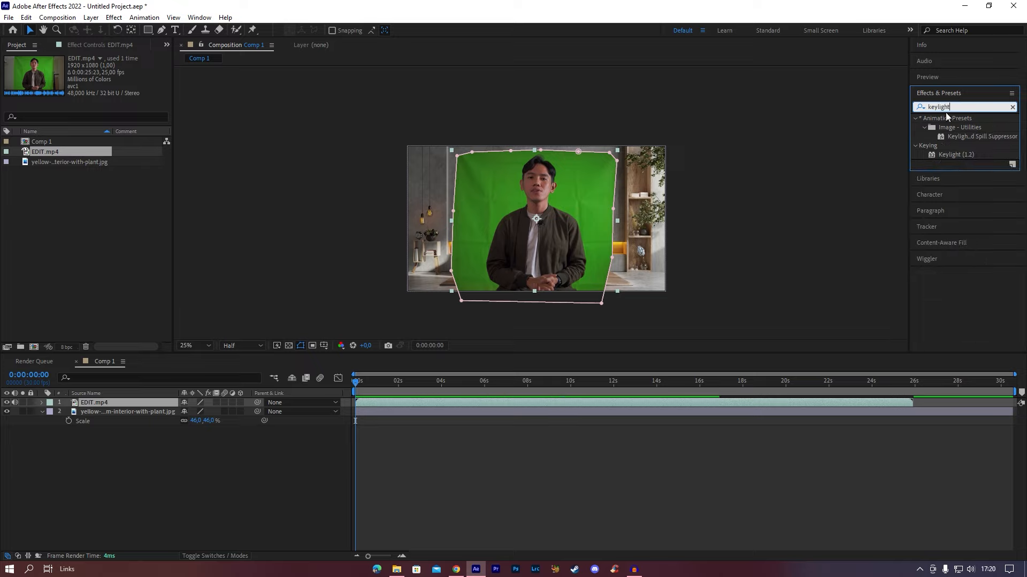
pyautogui.click(964, 156)
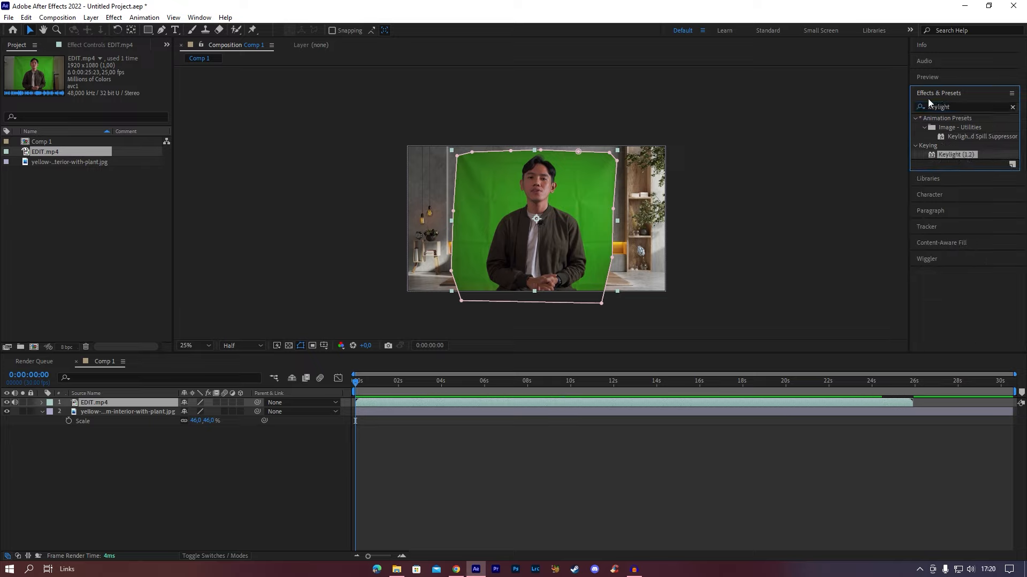
pyautogui.moveTo(959, 153); pyautogui.dragTo(101, 402)
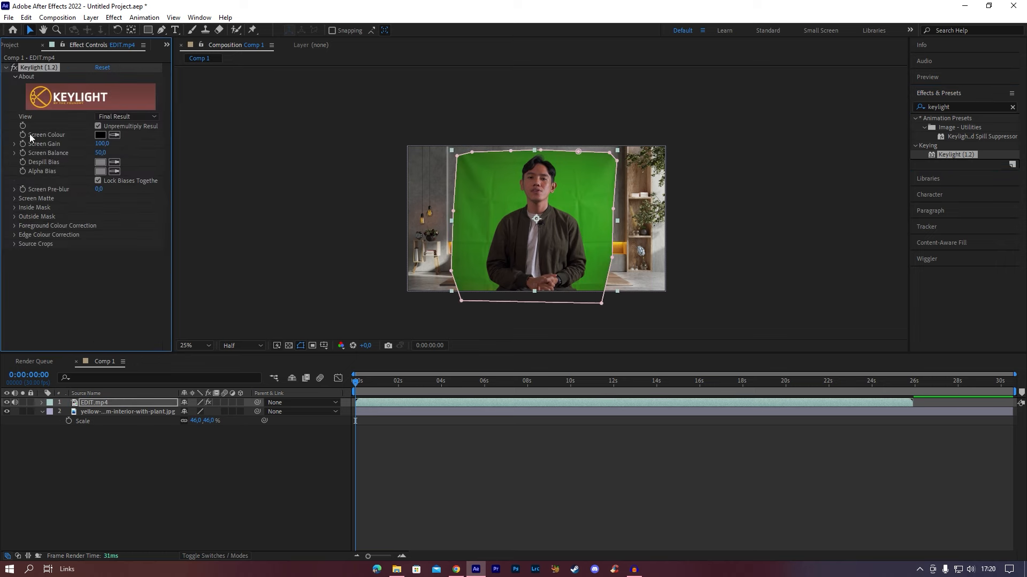
# - Set Keylight's Screen Colour by sampling the green backdrop beside the presenter, and deselect the layer
pyautogui.click(114, 134)
pyautogui.click(511, 181)
pyautogui.click(747, 230)
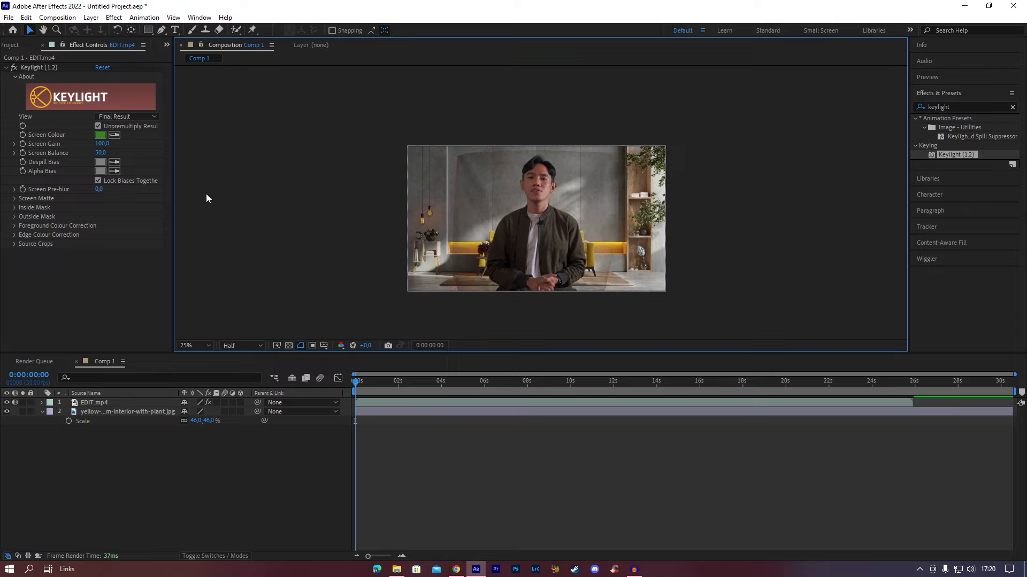
# - Expand Keylight's Screen Matte settings and set Mask 1's Mask Feather to 90 pixels on the EDIT.mp4 layer
pyautogui.click(14, 198)
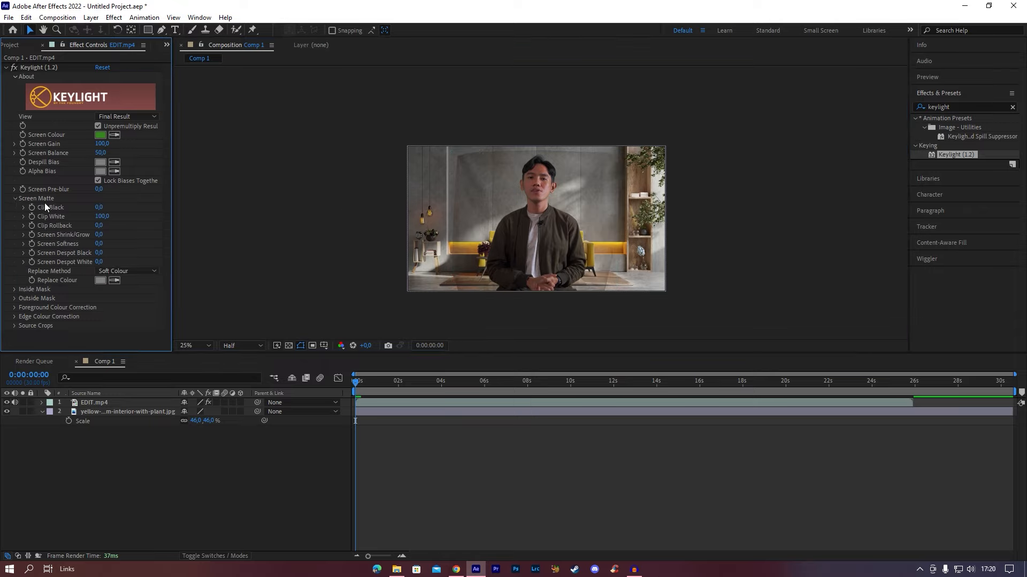
pyautogui.click(42, 403)
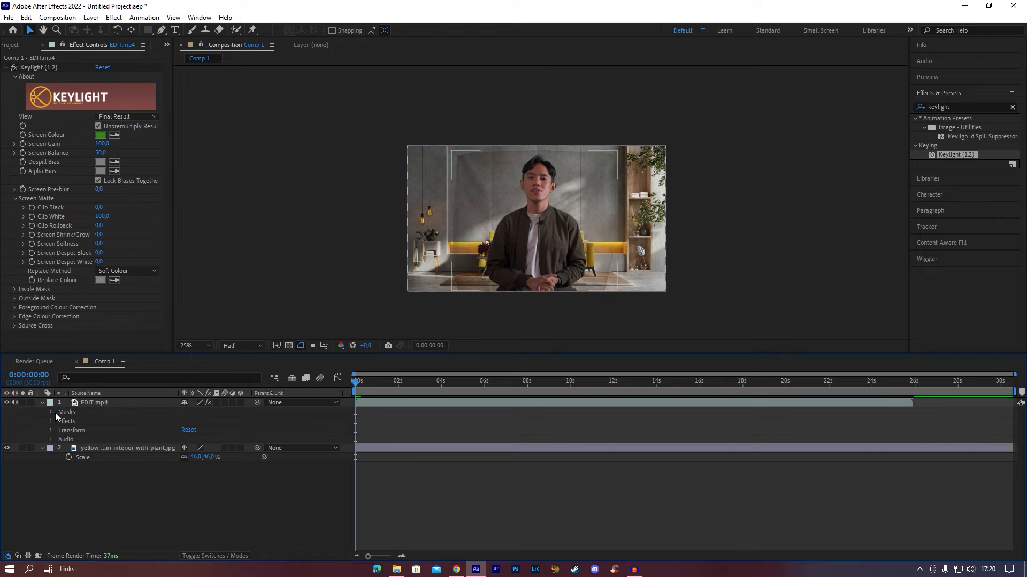
pyautogui.click(51, 413)
pyautogui.click(61, 421)
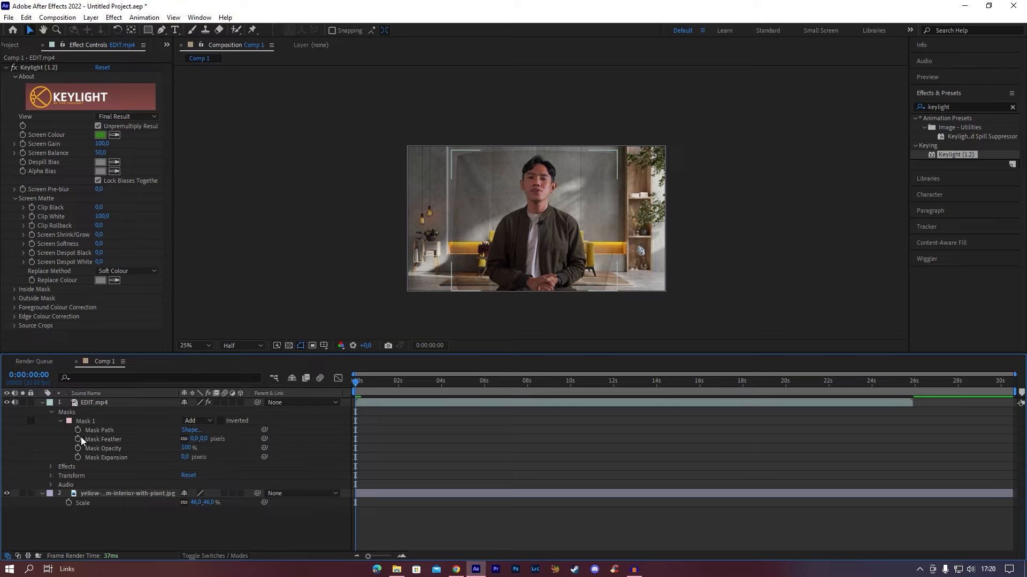
pyautogui.moveTo(194, 439); pyautogui.dragTo(243, 444)
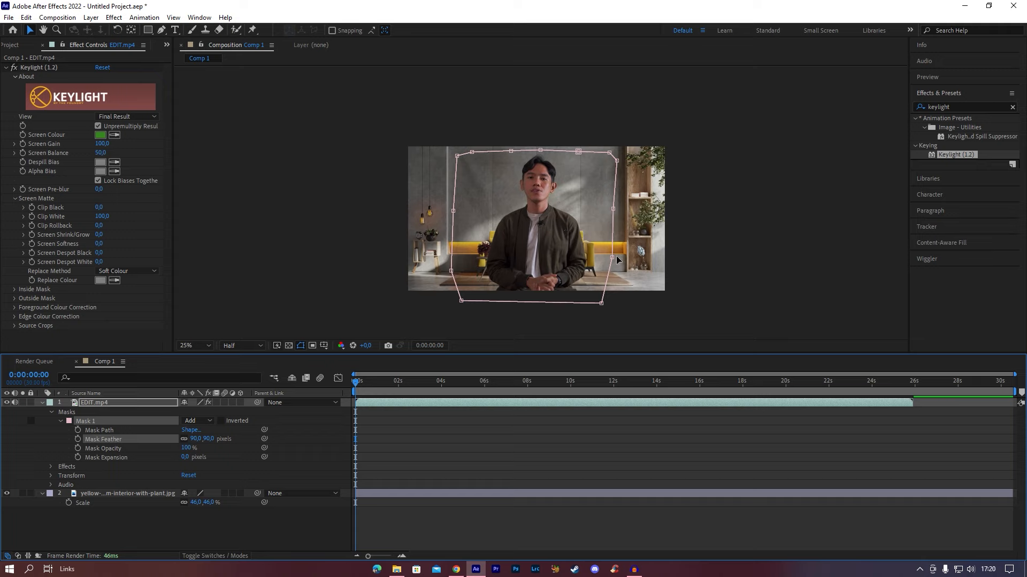
# - Tighten the feathered mask by moving its right-side, upper-right and lower-left points inward towards the presenter
pyautogui.moveTo(612, 258); pyautogui.dragTo(605, 257)
pyautogui.moveTo(613, 209); pyautogui.dragTo(609, 209)
pyautogui.moveTo(616, 161); pyautogui.dragTo(604, 155)
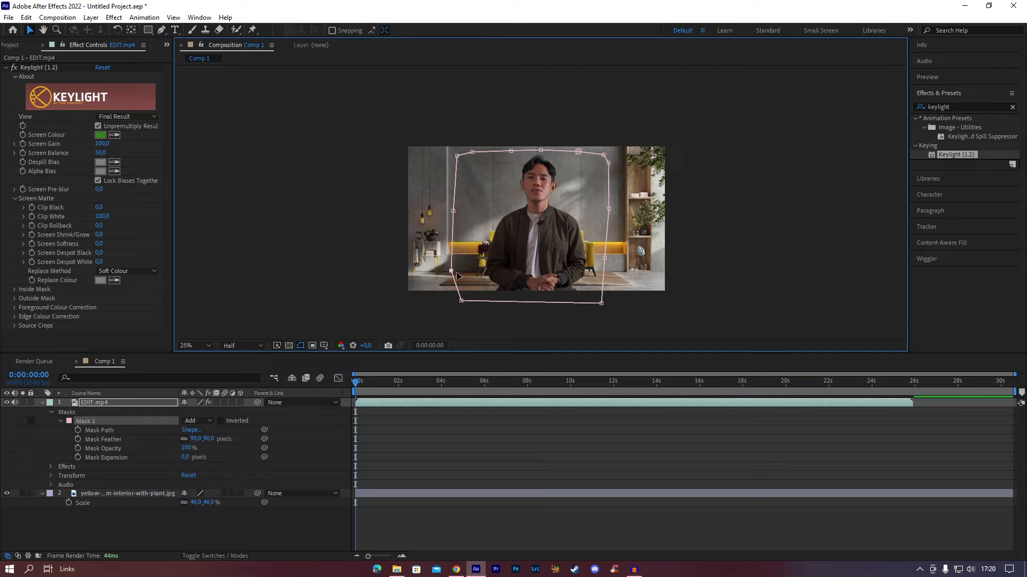
pyautogui.moveTo(451, 272); pyautogui.dragTo(463, 301)
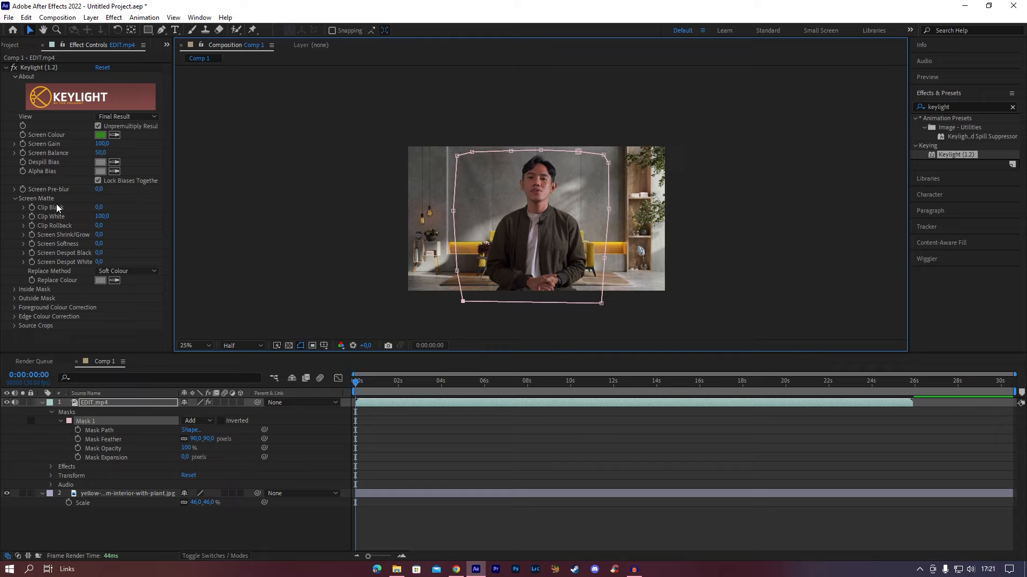
# - Select the EDIT.mp4 layer, fit the composition in the viewer and hide the mask path outlines
pyautogui.click(95, 404)
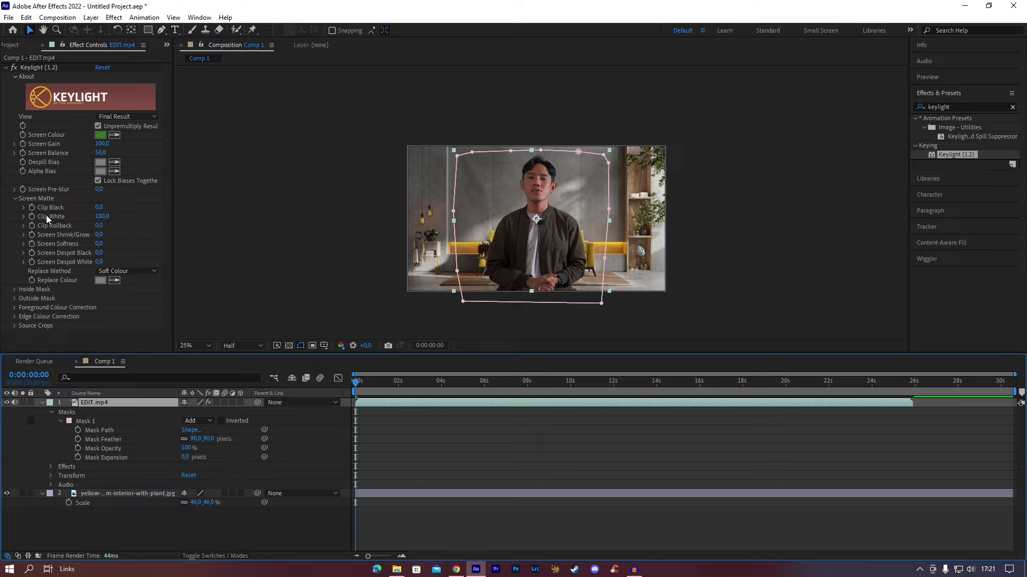
pyautogui.moveTo(99, 153); pyautogui.dragTo(106, 154)
pyautogui.scroll(2, 514, 204)
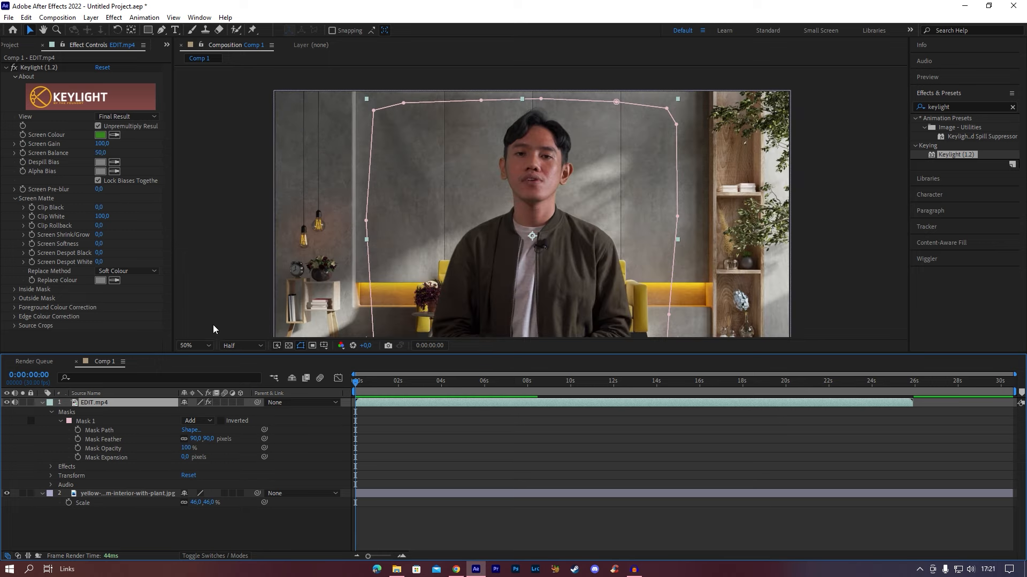
pyautogui.click(194, 345)
pyautogui.click(205, 357)
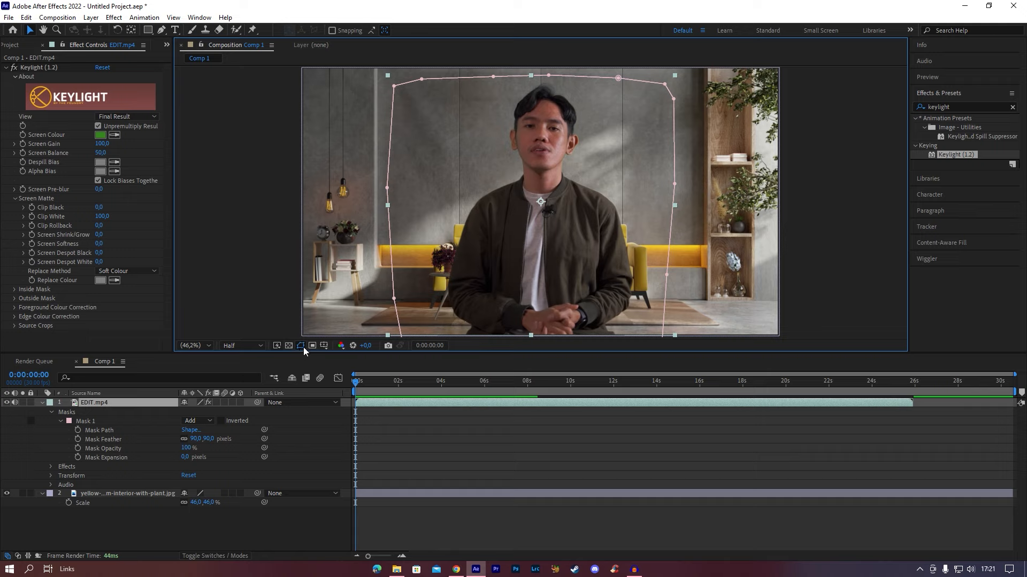
pyautogui.click(301, 346)
pyautogui.click(300, 347)
pyautogui.click(300, 347)
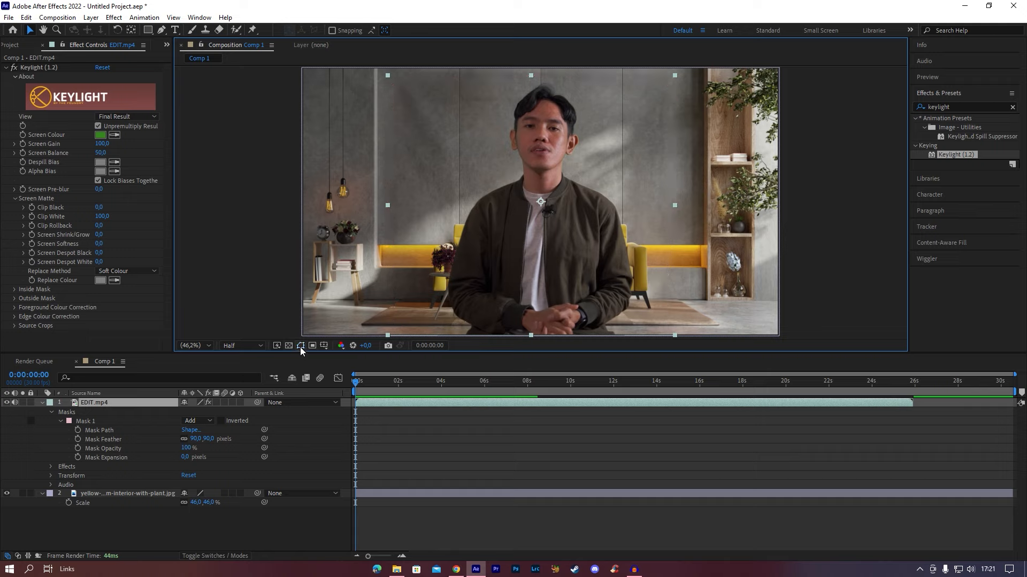
pyautogui.click(300, 348)
pyautogui.click(300, 347)
# - Set Keylight's Screen Gain to 110 and its Clip Black to 20
pyautogui.moveTo(100, 145); pyautogui.dragTo(110, 150)
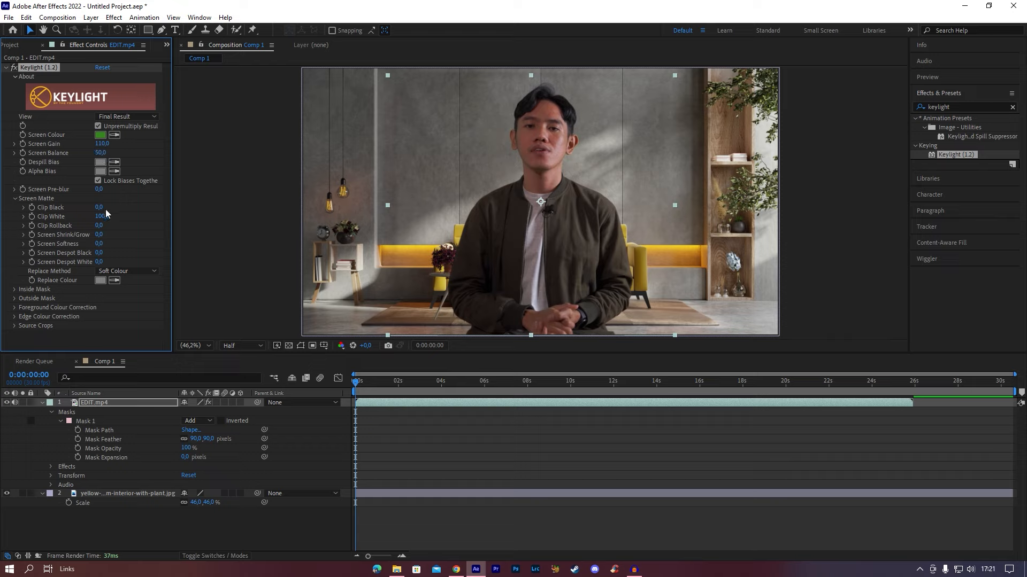
pyautogui.moveTo(101, 210); pyautogui.dragTo(113, 210)
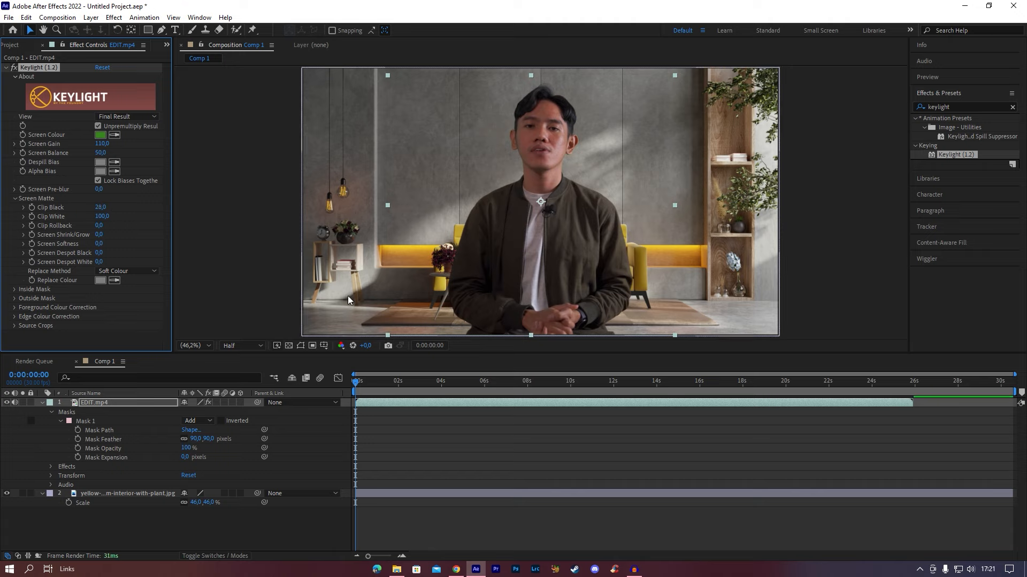
# - Examine the key in Keylight's Screen Matte view at the 1-second mark, and return the view to Final Result
pyautogui.moveTo(385, 383)
pyautogui.mouseDown()
pyautogui.moveTo(420, 384)
pyautogui.moveTo(376, 383)
pyautogui.mouseUp()
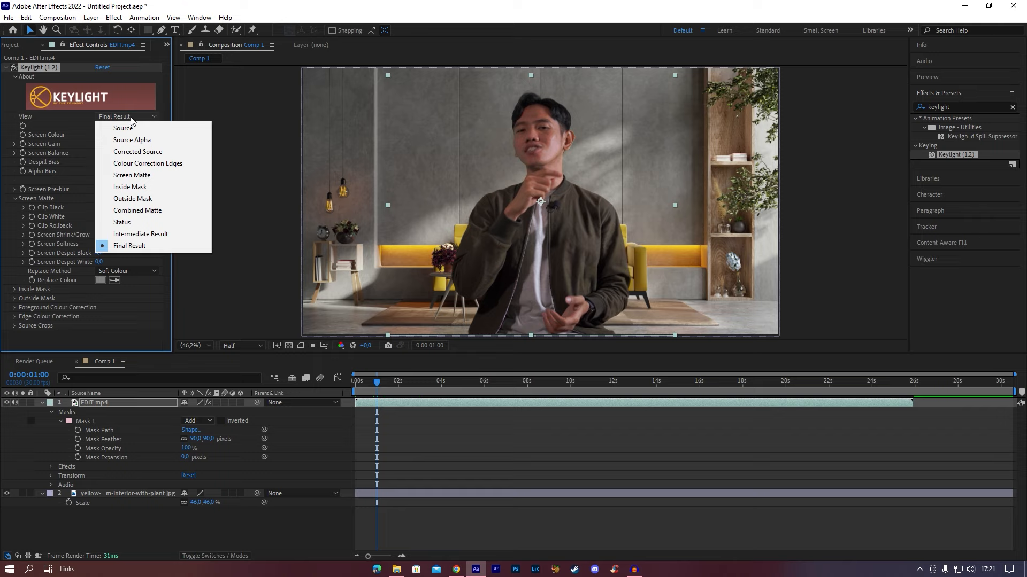
pyautogui.click(151, 178)
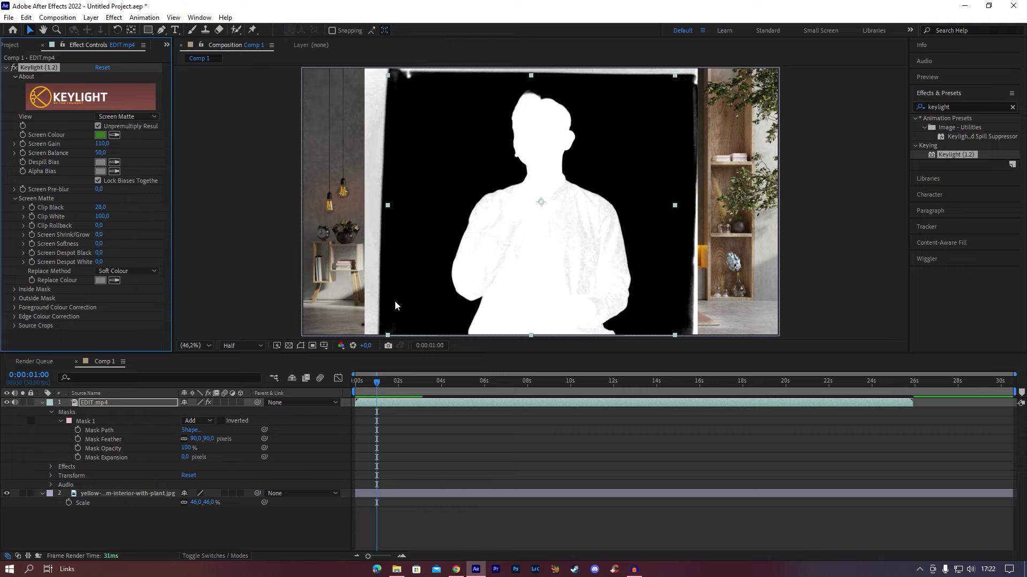
pyautogui.press('.')
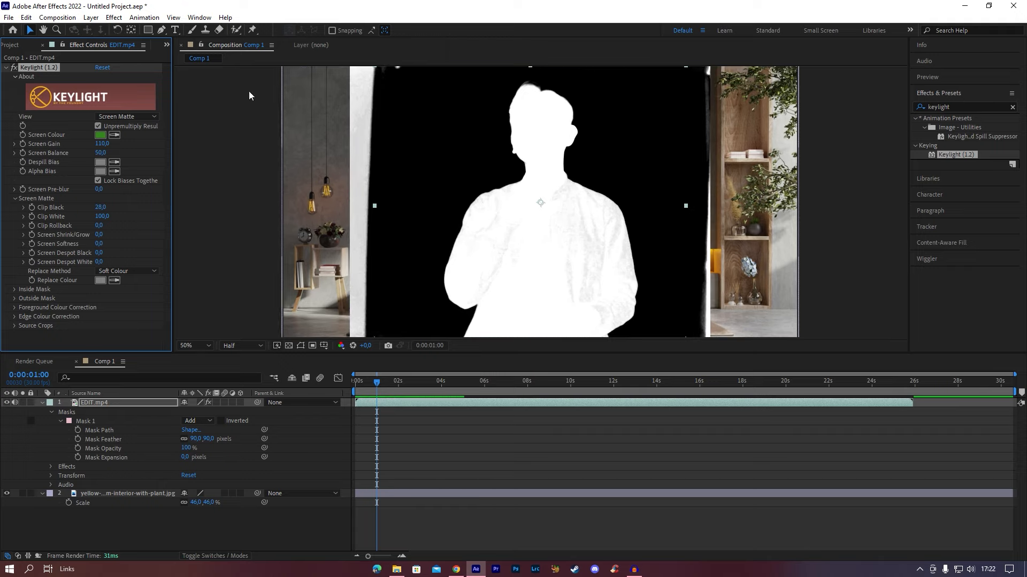
pyautogui.click(132, 117)
pyautogui.click(161, 246)
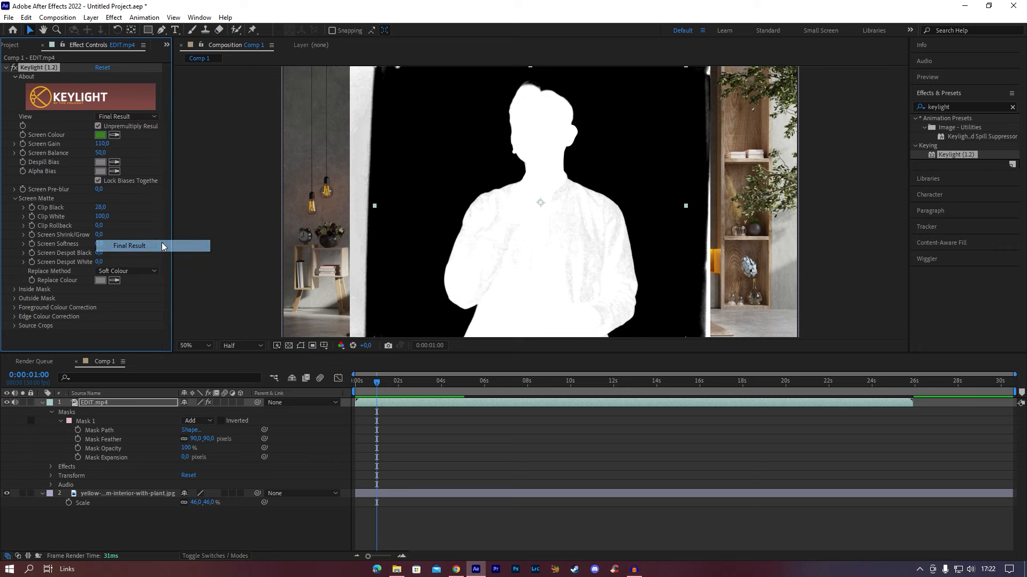
# - Play back the composite to about 5 seconds, deselect the layer and inspect the presenter's keyed edges
pyautogui.press('space')
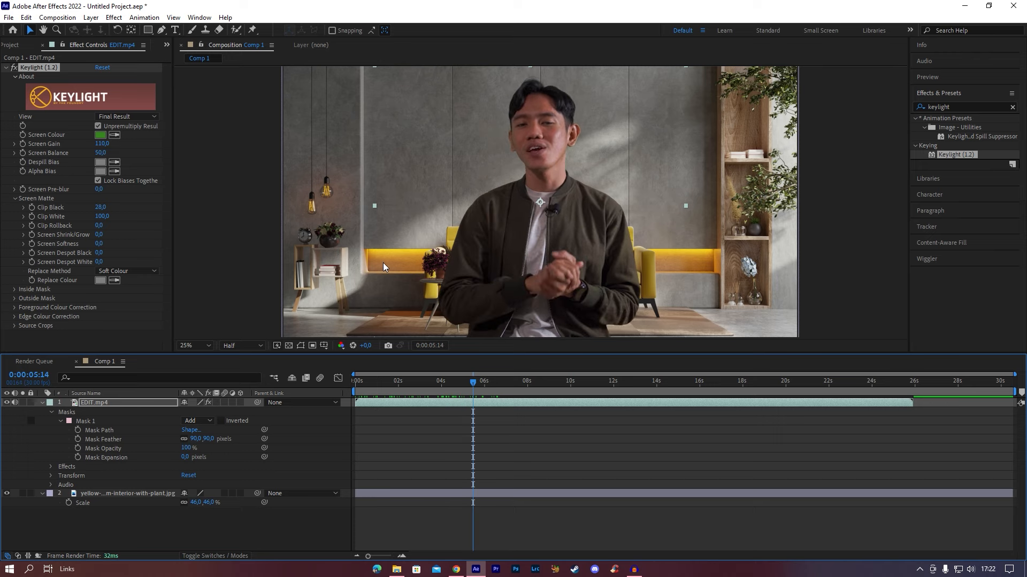
pyautogui.press(',')
pyautogui.click(710, 266)
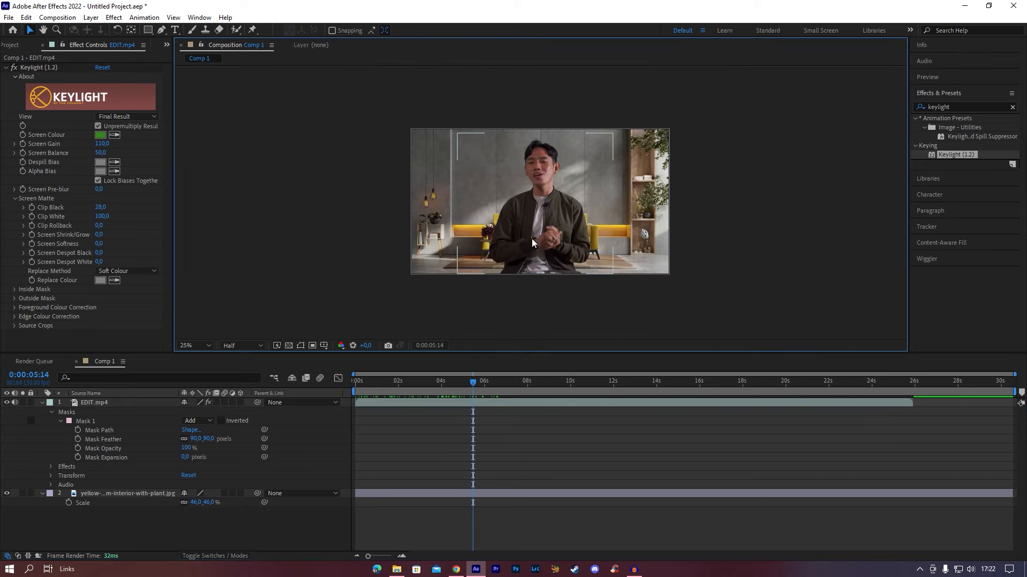
pyautogui.press('.')
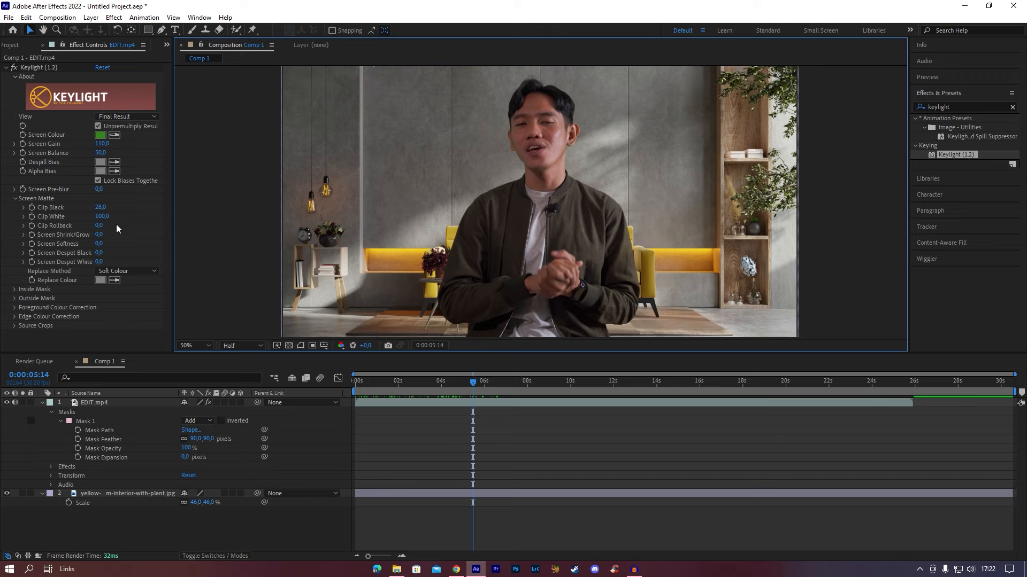
pyautogui.scroll(1, 568, 131)
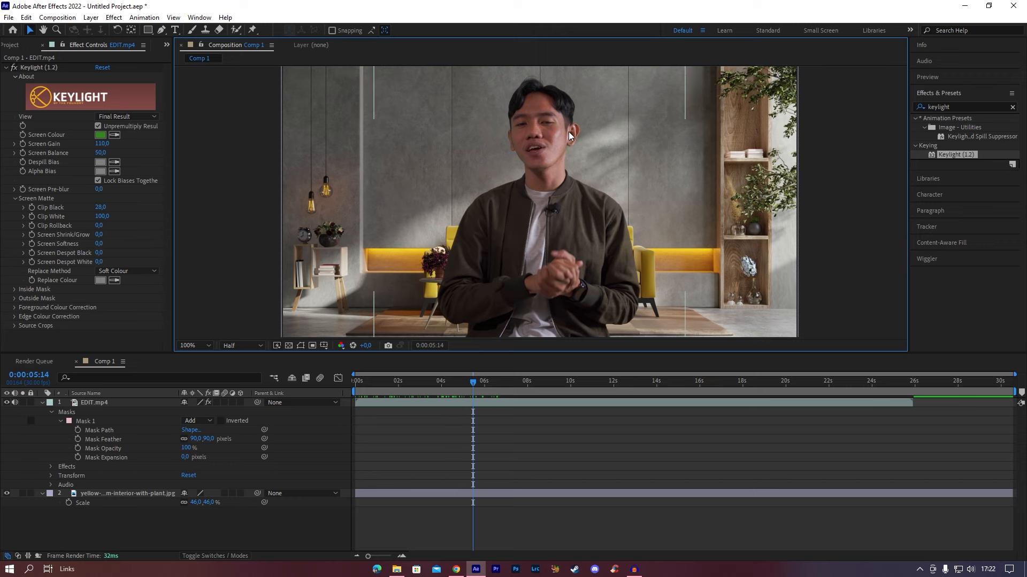
pyautogui.scroll(-1, 616, 141)
# - Try a Screen Softness of 6 in Keylight's Screen Matte settings
pyautogui.click(99, 244)
pyautogui.write('6')
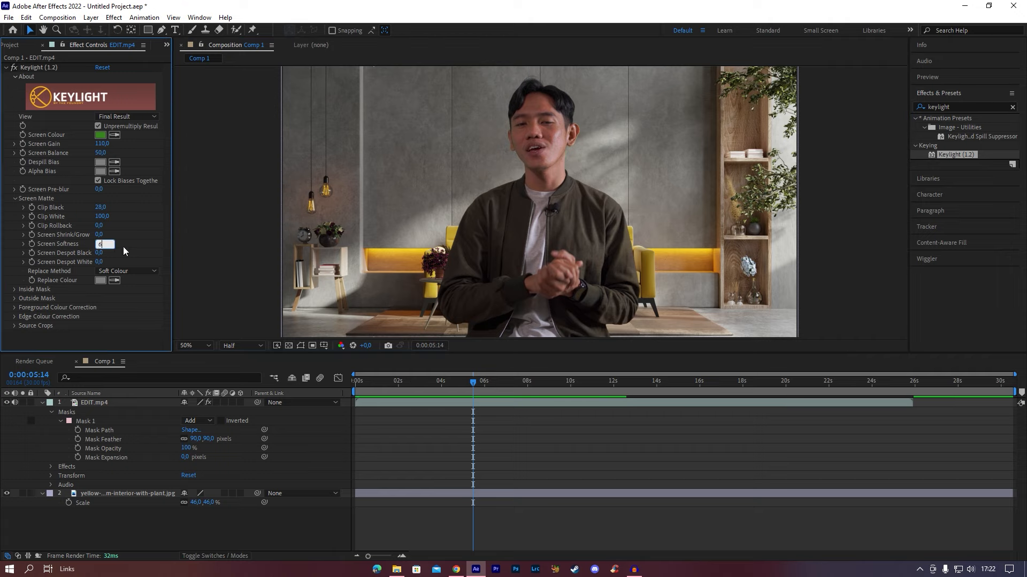
pyautogui.press('Return')
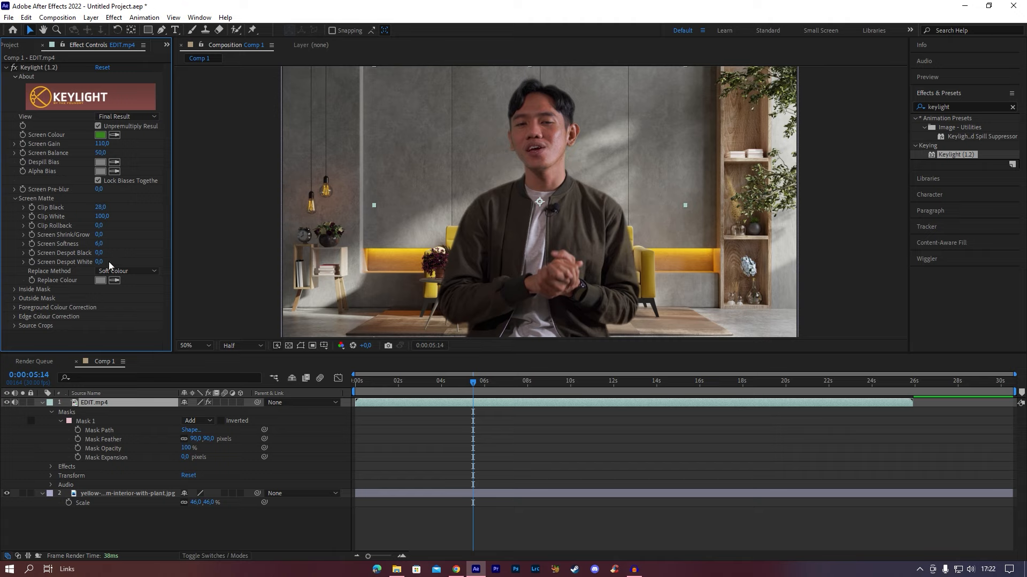
# - Set Keylight's Screen Softness to 1 and check the presenter's edges up close
pyautogui.click(100, 243)
pyautogui.click(104, 246)
pyautogui.write('1')
pyautogui.press('Return')
pyautogui.press('.')
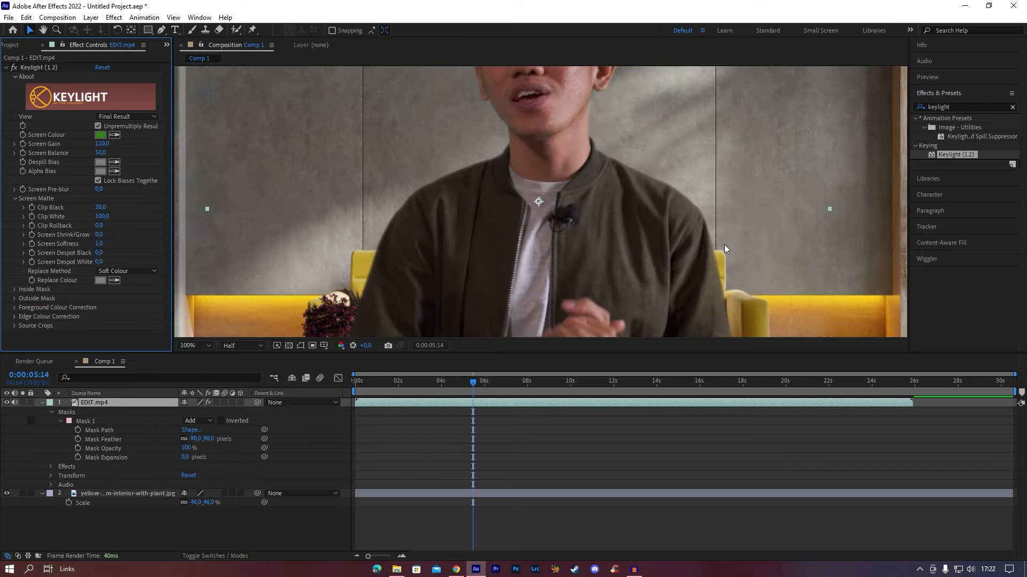
pyautogui.press(',')
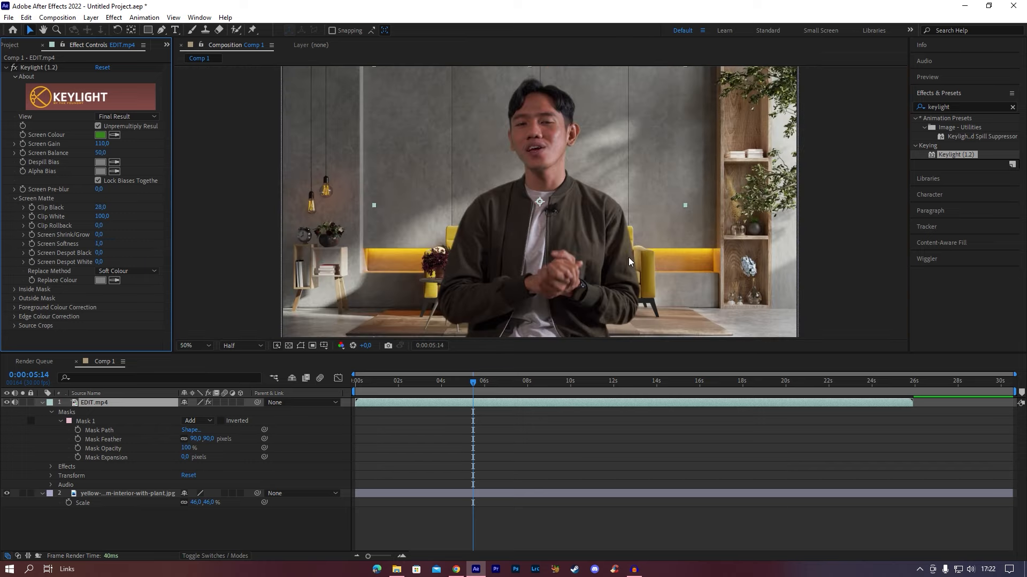
# - Deselect the EDIT.mp4 layer and collapse both its layer properties and the Keylight effect settings
pyautogui.click(199, 511)
pyautogui.click(42, 402)
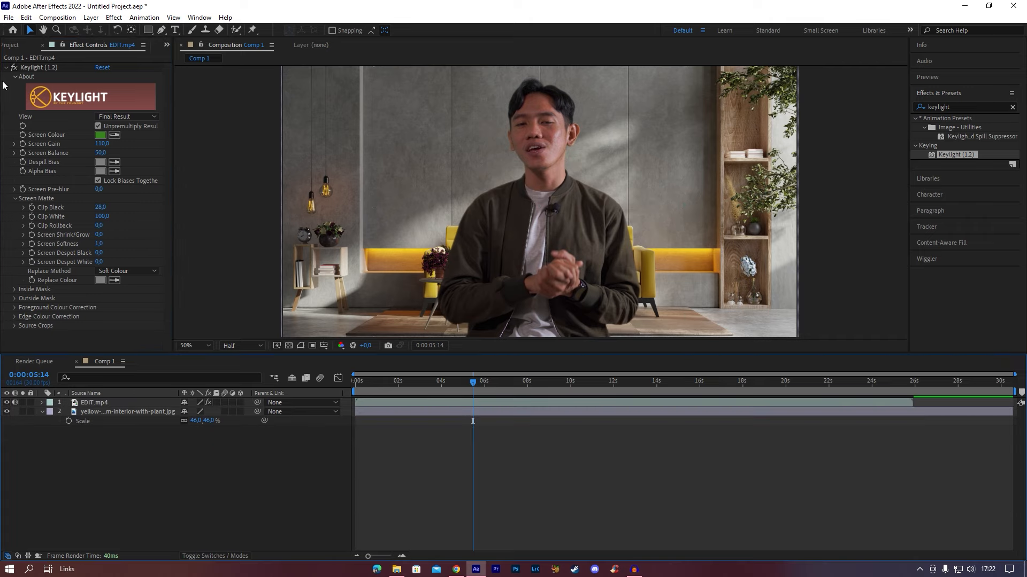
pyautogui.click(6, 67)
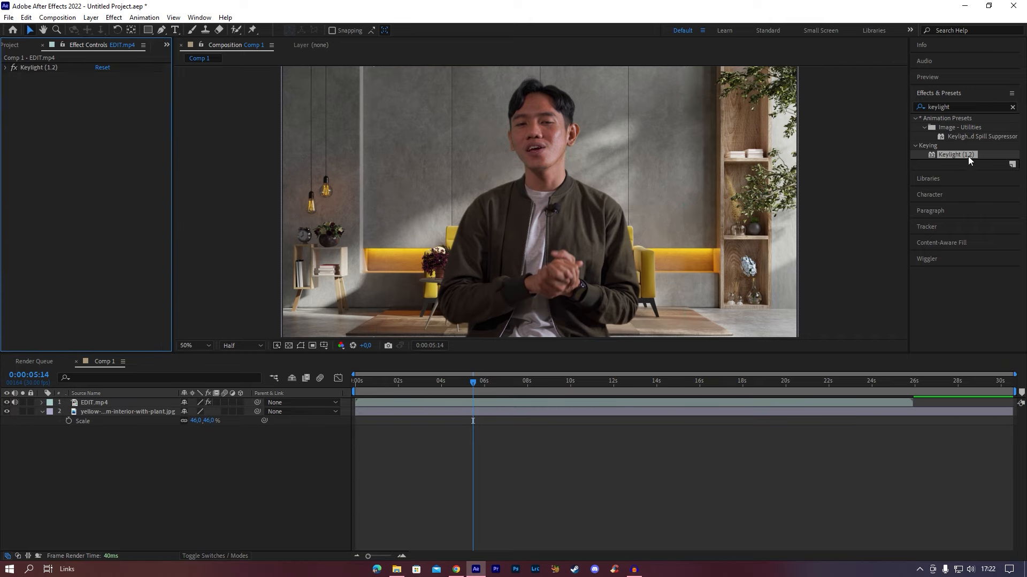
# - Replace the effects search with "lumetr" and apply Lumetri Color to the EDIT.mp4 layer
pyautogui.click(1012, 107)
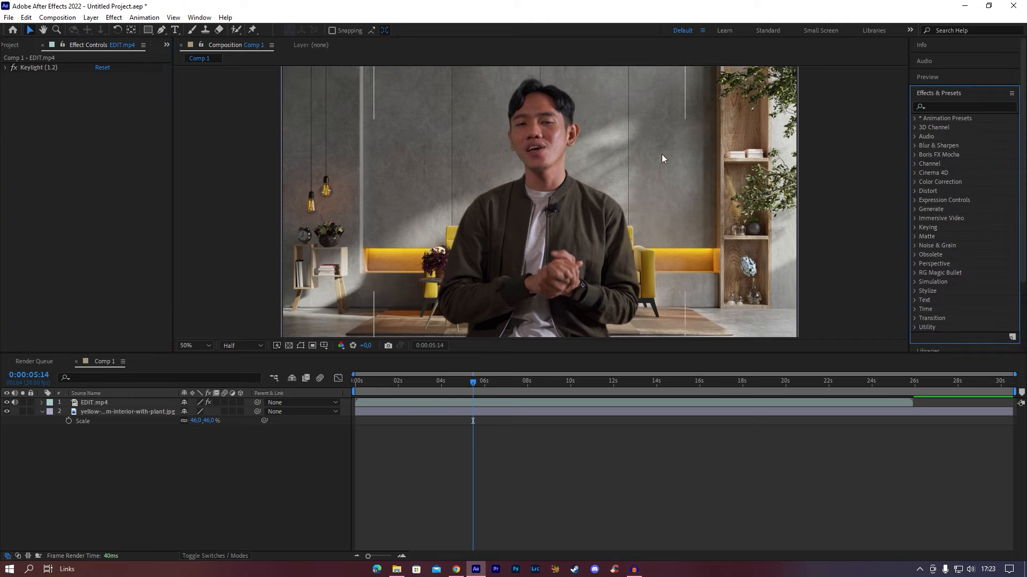
pyautogui.click(967, 106)
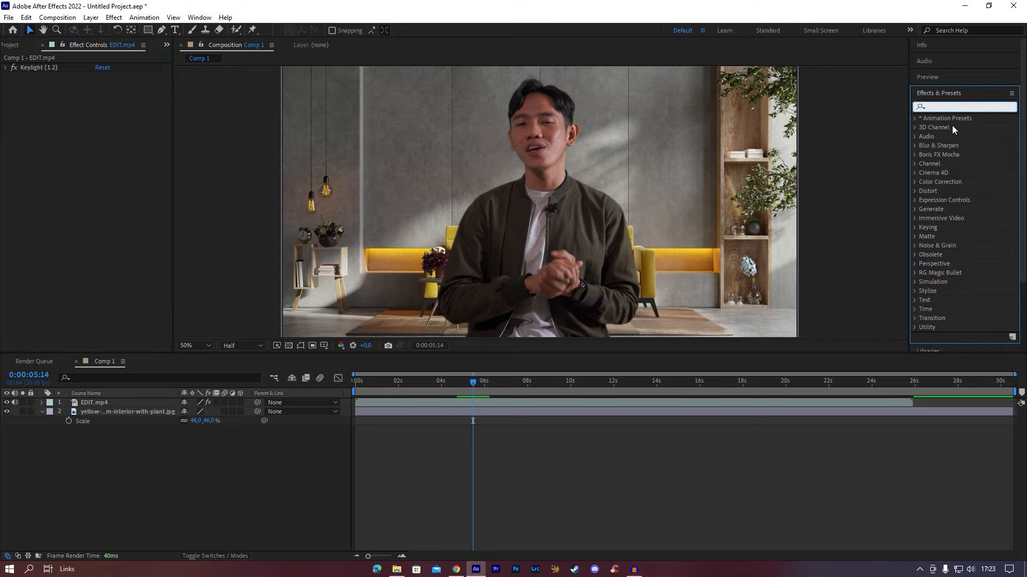
pyautogui.write('lume')
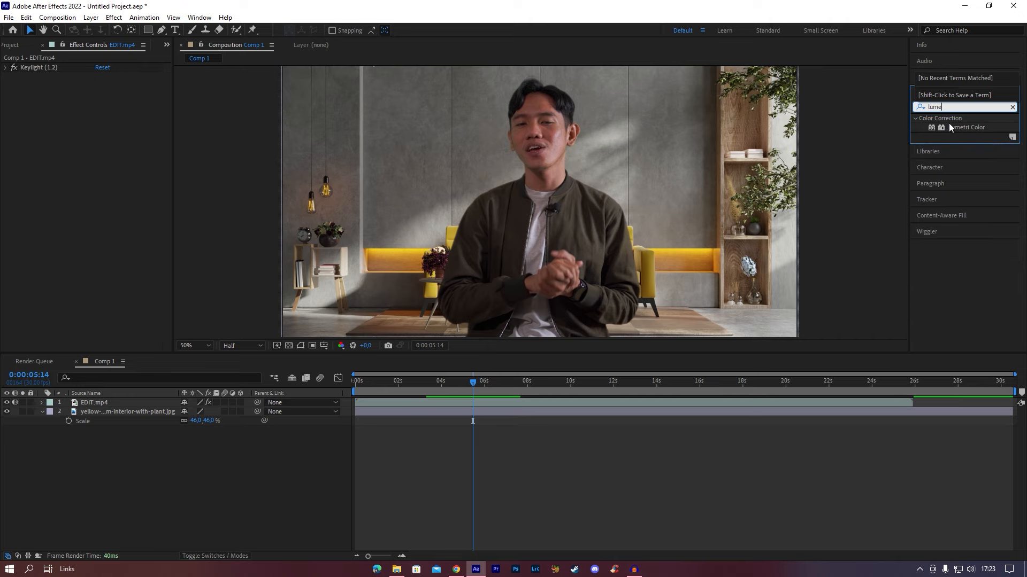
pyautogui.write('tr')
pyautogui.moveTo(962, 128); pyautogui.dragTo(112, 401)
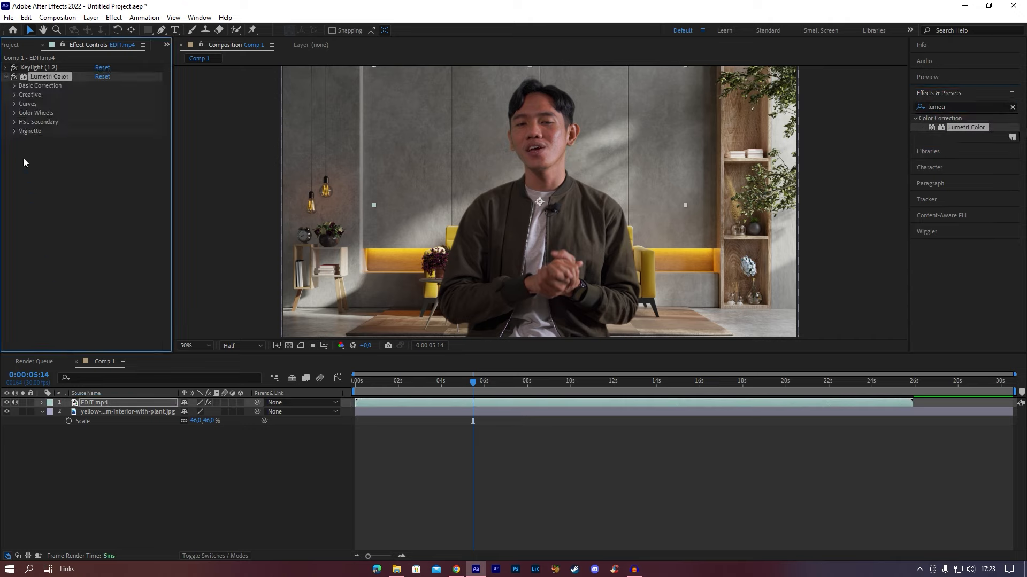
# - Set Lumetri Color's Basic Correction to Temperature -9, Exposure 0.3, Contrast 10 and Blacks 1
pyautogui.click(15, 87)
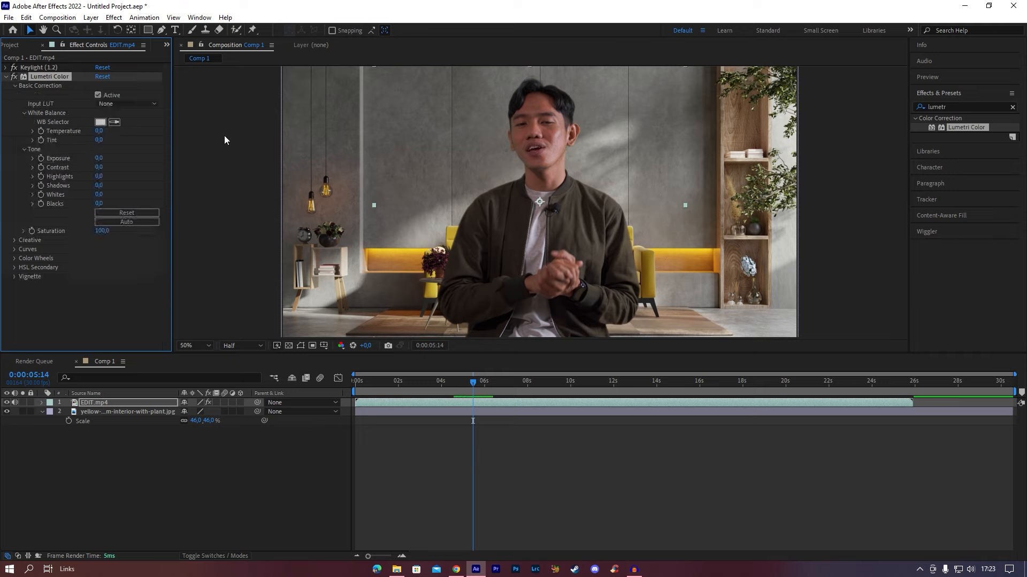
pyautogui.moveTo(99, 131); pyautogui.dragTo(101, 139)
pyautogui.moveTo(102, 160); pyautogui.dragTo(107, 165)
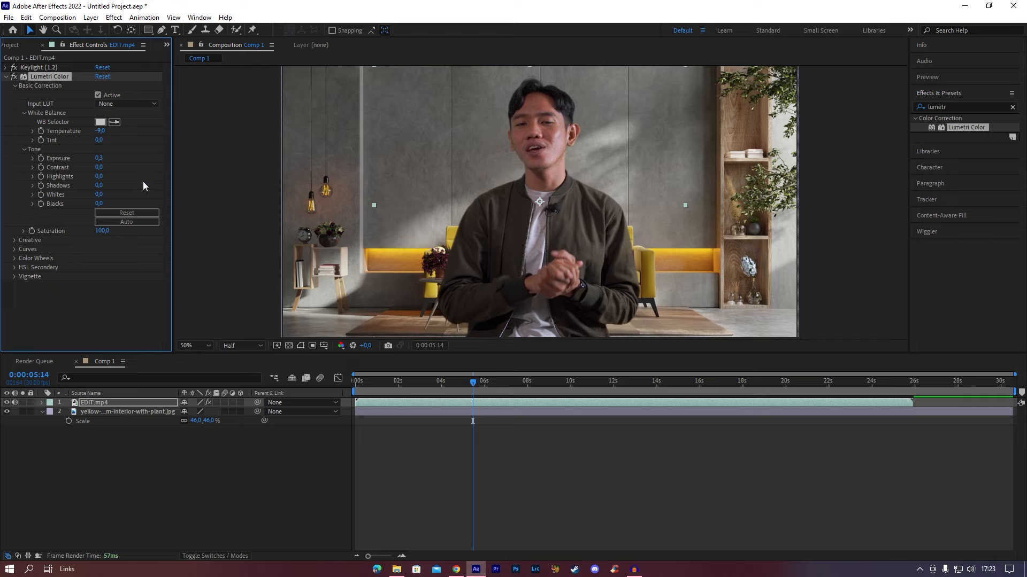
pyautogui.moveTo(99, 167); pyautogui.dragTo(108, 169)
pyautogui.moveTo(109, 170); pyautogui.dragTo(110, 169)
pyautogui.click(99, 204)
pyautogui.write('1')
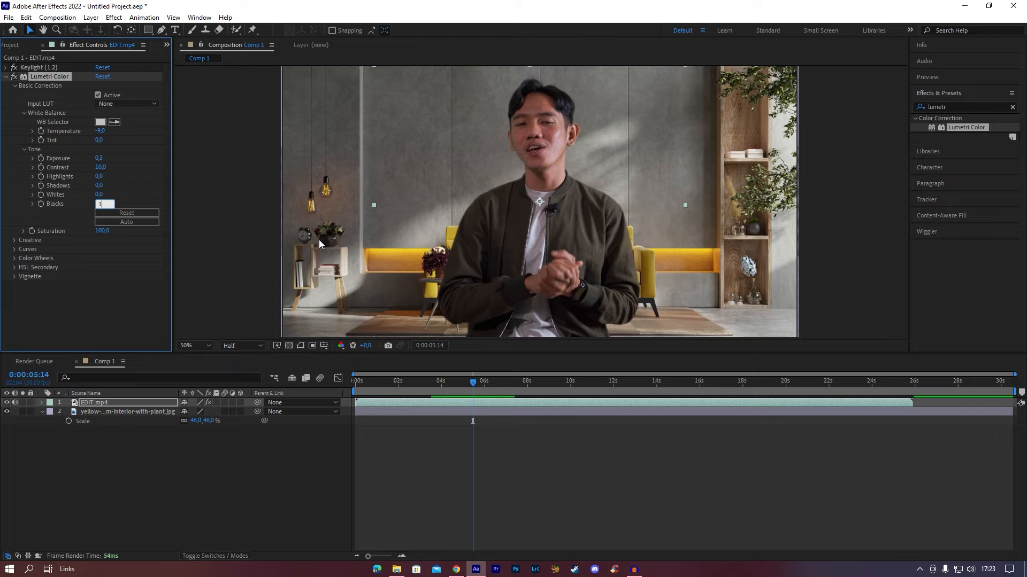
pyautogui.click(80, 319)
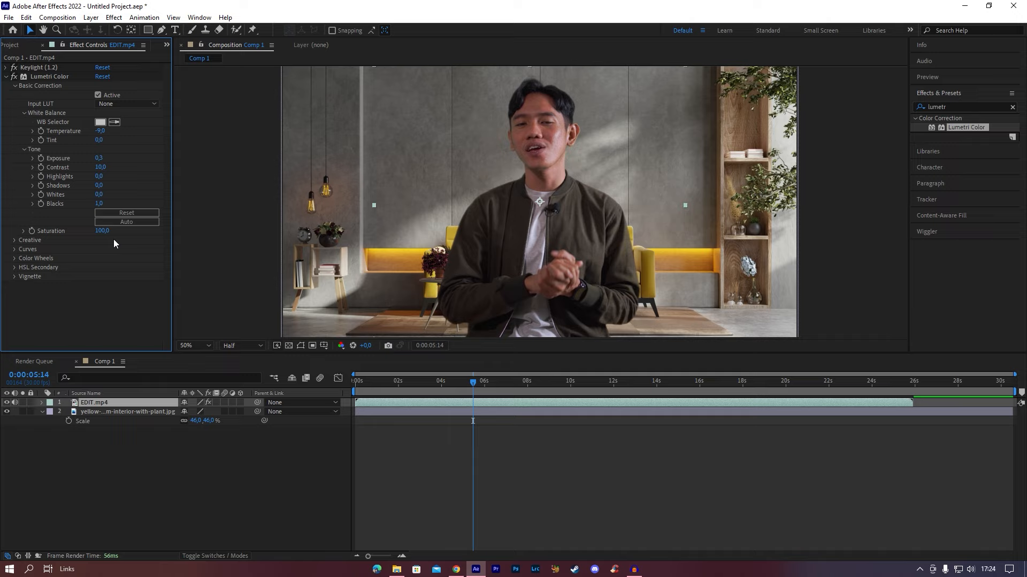
# - Sample the presenter's skin for Lumetri Color's Hue vs Hue curve and lower the sampled red point slightly
pyautogui.click(15, 250)
pyautogui.scroll(-8, 87, 262)
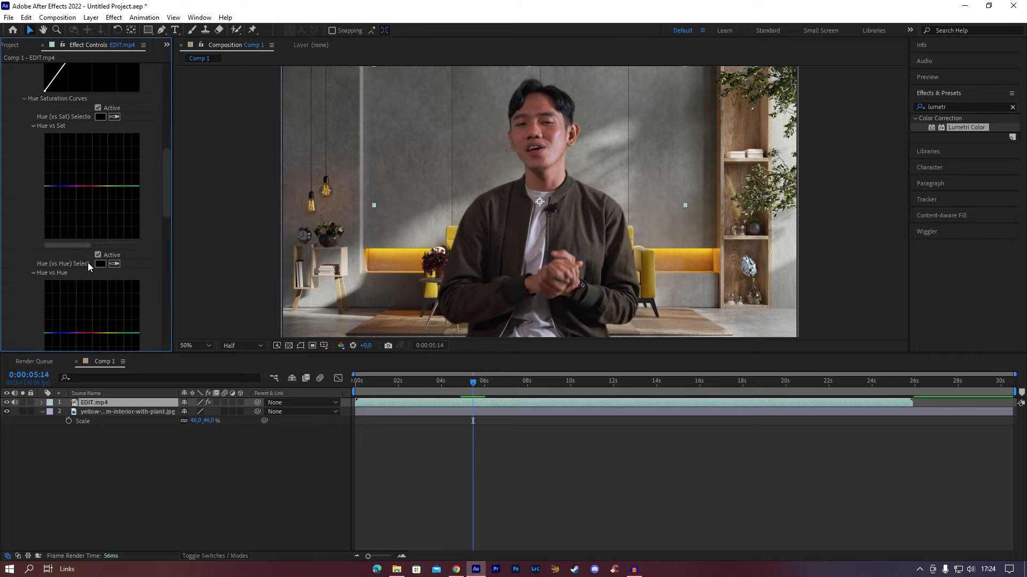
pyautogui.scroll(-3, 88, 262)
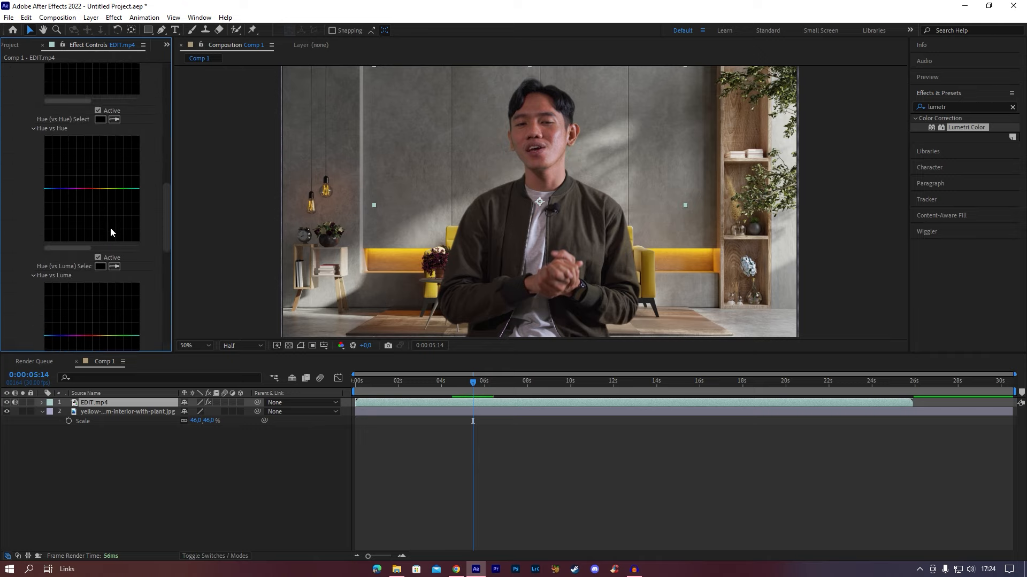
pyautogui.click(114, 119)
pyautogui.click(541, 115)
pyautogui.moveTo(93, 189); pyautogui.dragTo(94, 191)
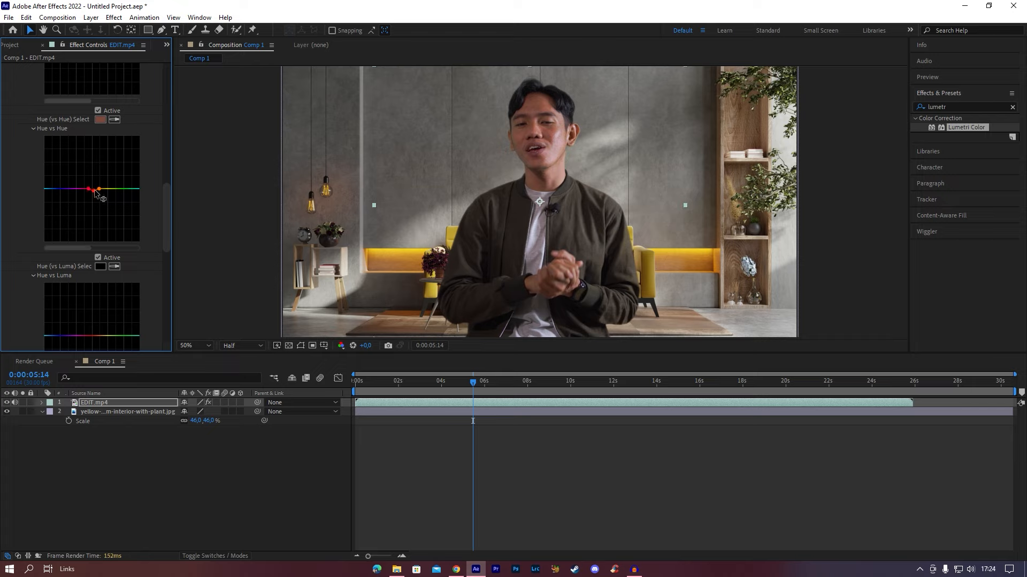
# - Sample the presenter's forehead for the Hue vs Luma curve and raise the middle skin-tone point slightly
pyautogui.click(117, 268)
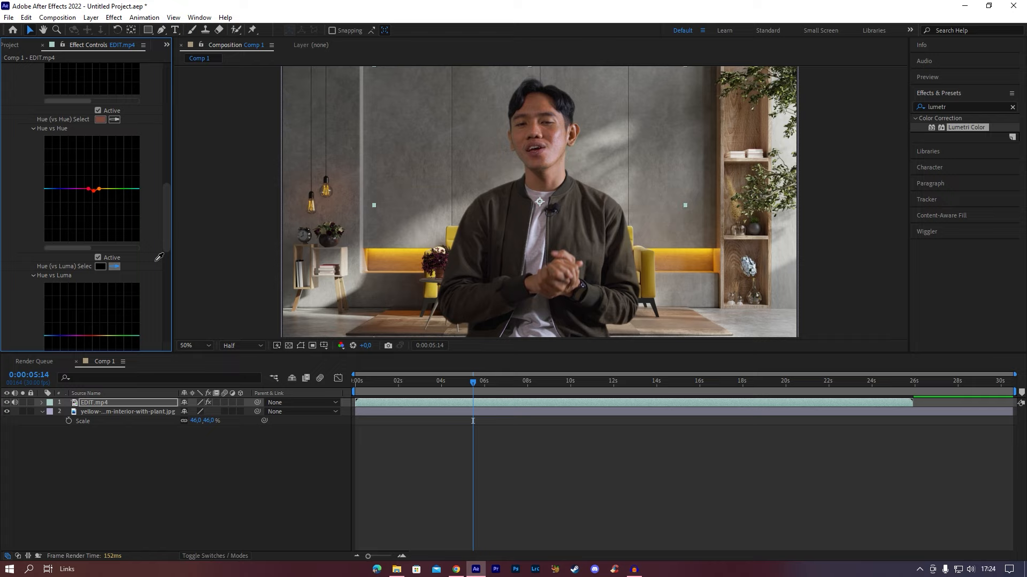
pyautogui.click(556, 105)
pyautogui.scroll(-3, 145, 289)
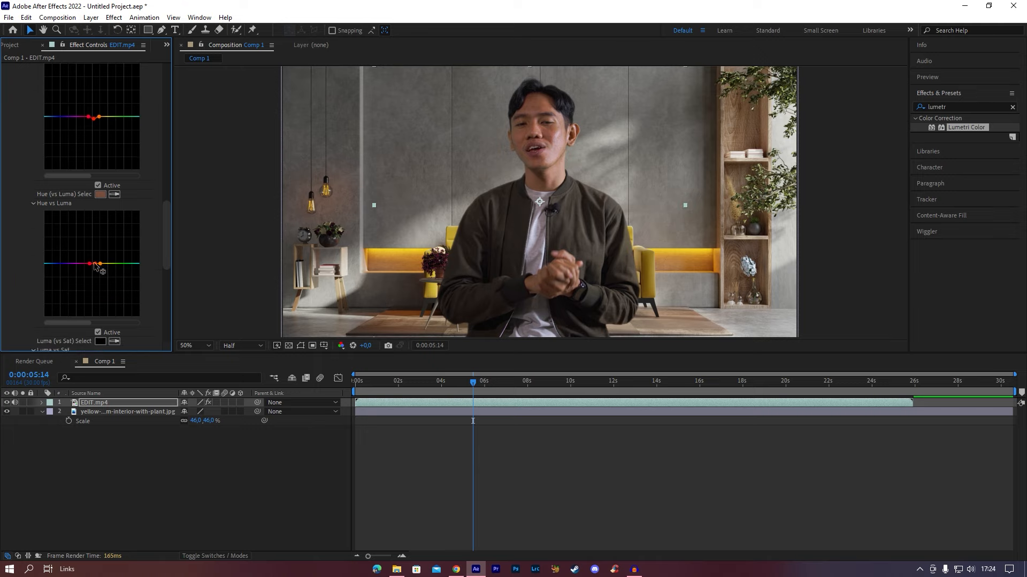
pyautogui.moveTo(95, 264); pyautogui.dragTo(95, 259)
# - Fit the composition in the viewer and turn Lumetri Color off and on again to compare the presenter's colours
pyautogui.scroll(3, 208, 249)
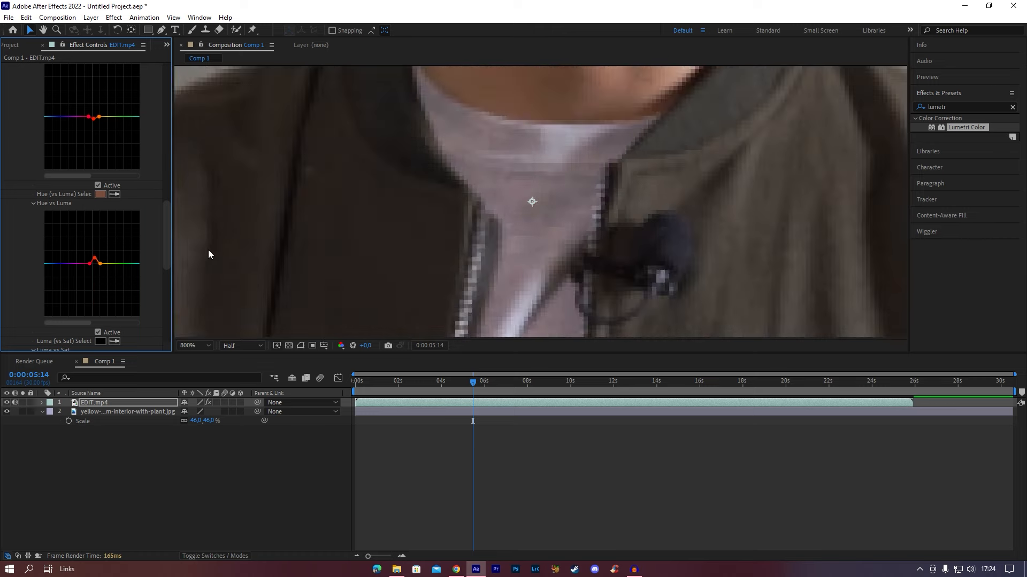
pyautogui.scroll(-3, 212, 249)
pyautogui.click(197, 347)
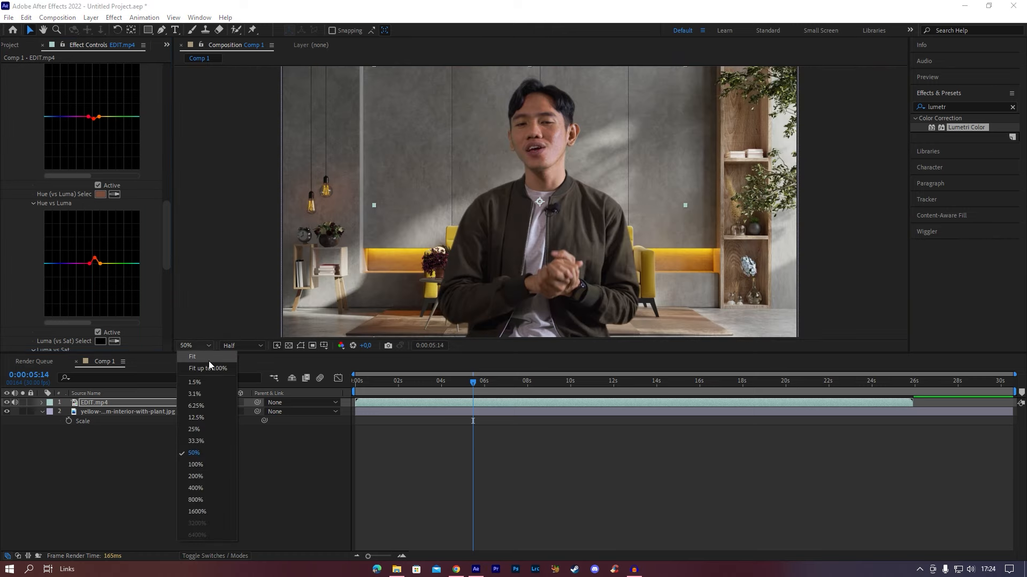
pyautogui.click(208, 361)
pyautogui.scroll(5, 152, 236)
pyautogui.scroll(5, 152, 236)
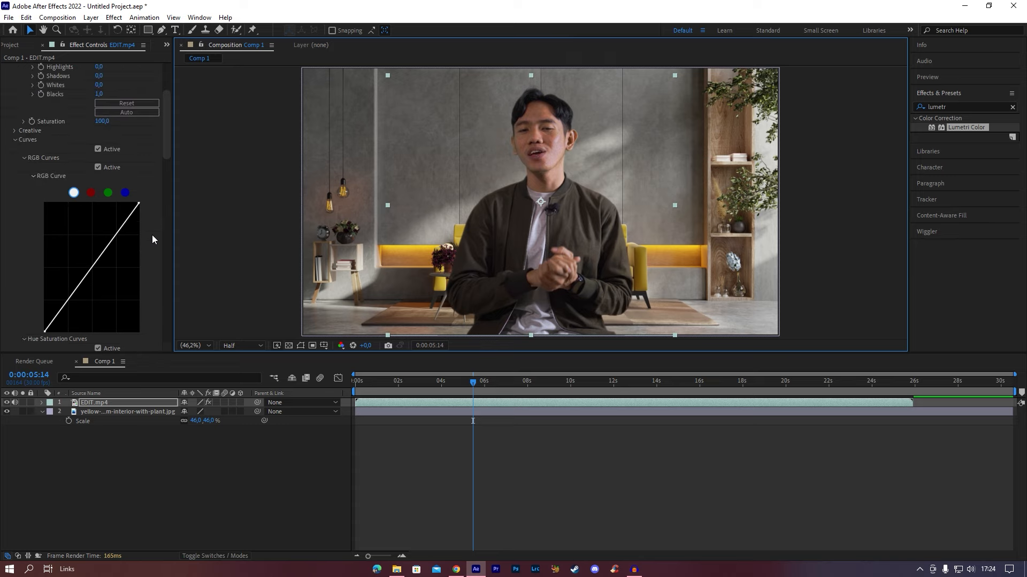
pyautogui.click(16, 78)
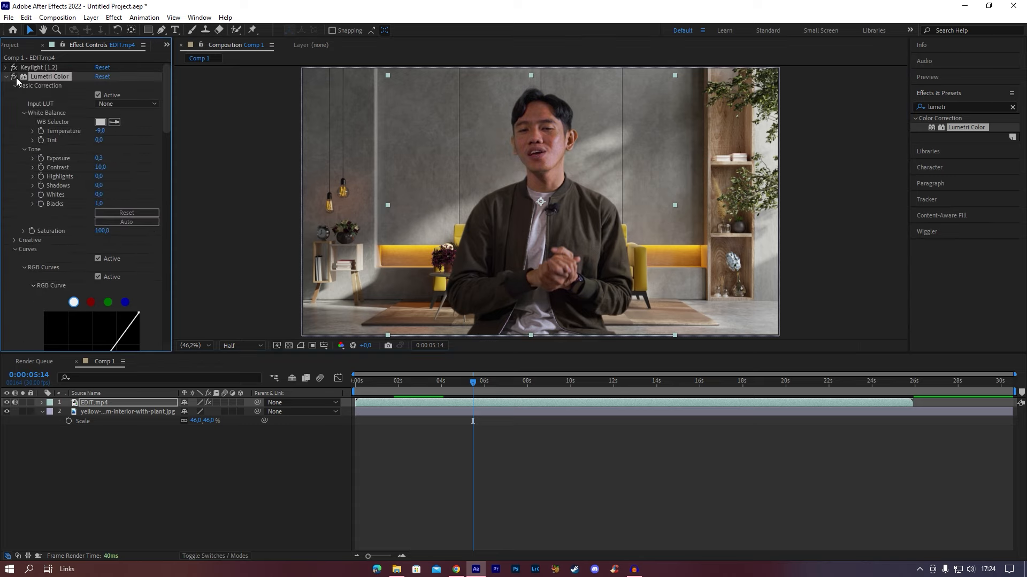
pyautogui.click(16, 78)
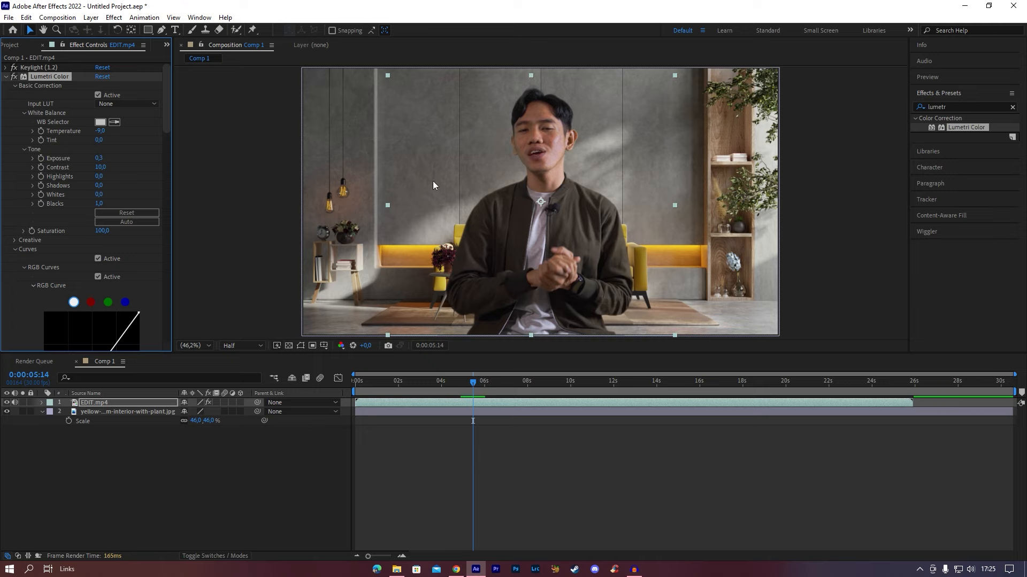
# - Search the effects for "noise" and apply the Noise effect to the living room background layer
pyautogui.click(110, 412)
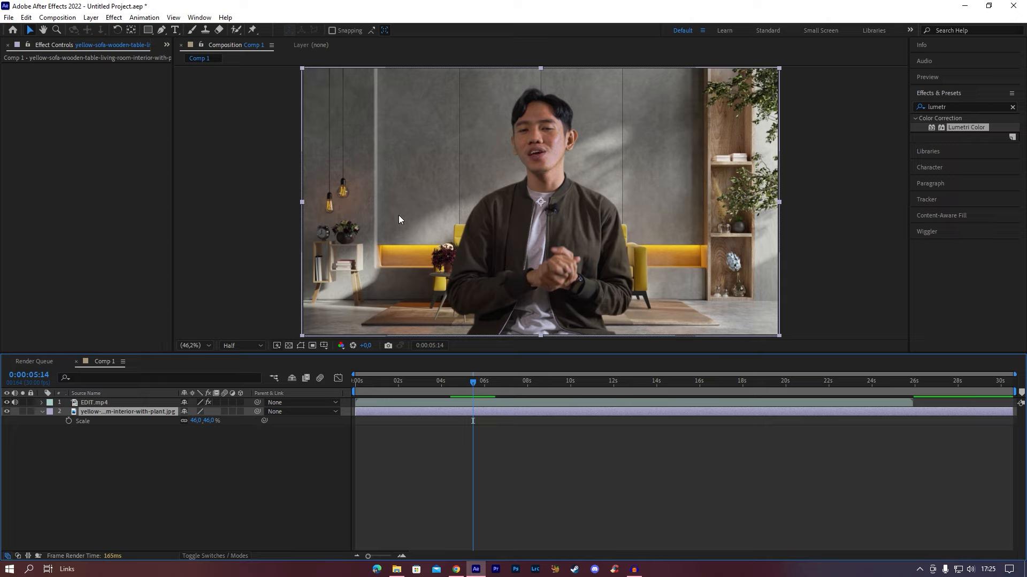
pyautogui.click(912, 113)
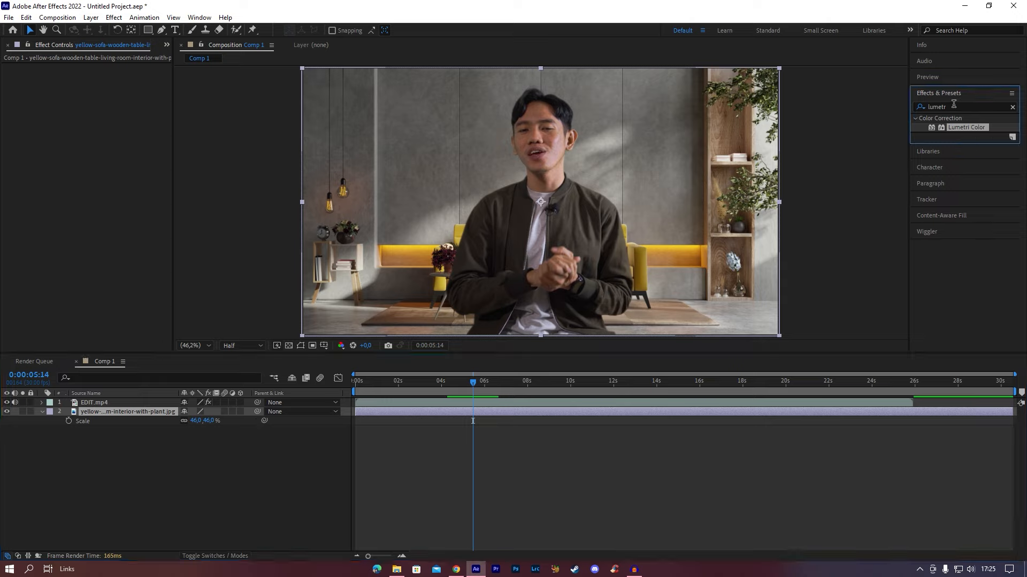
pyautogui.click(923, 107)
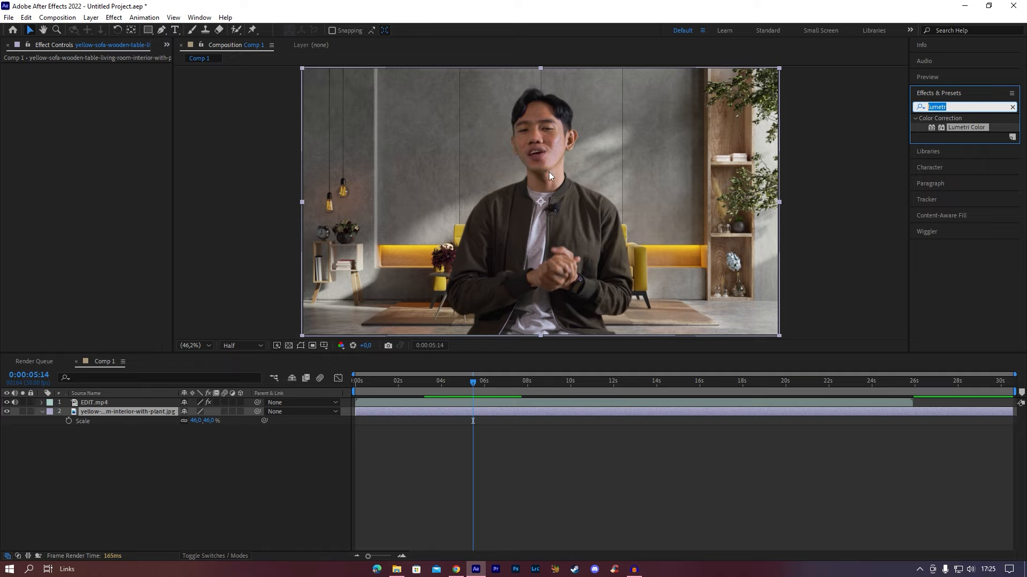
pyautogui.write('noise')
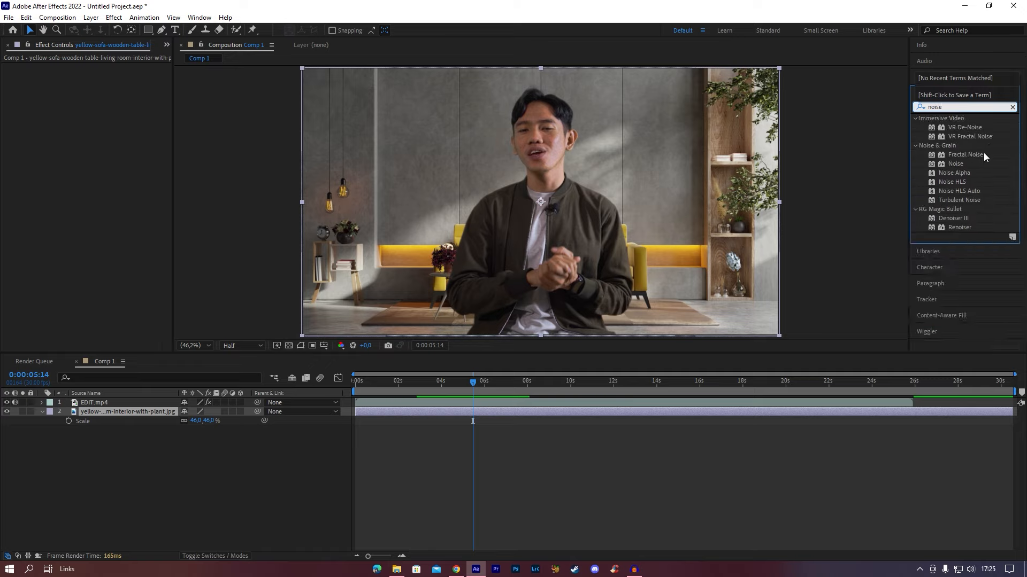
pyautogui.click(952, 164)
pyautogui.moveTo(957, 165); pyautogui.dragTo(118, 411)
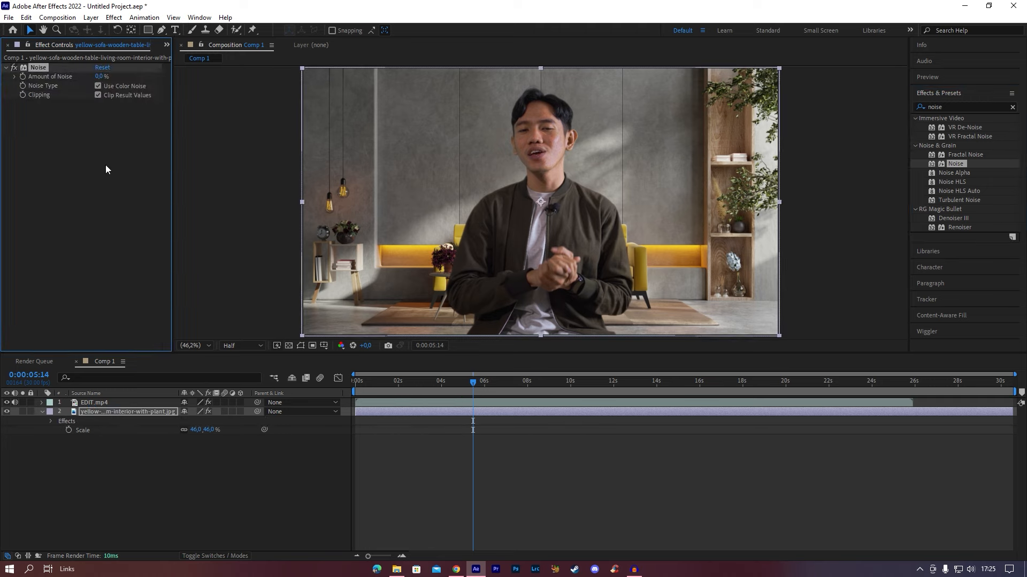
# - Set the background's Amount of Noise to 8%, and raise it to 11%
pyautogui.click(99, 76)
pyautogui.write('8')
pyautogui.press('Return')
pyautogui.click(101, 76)
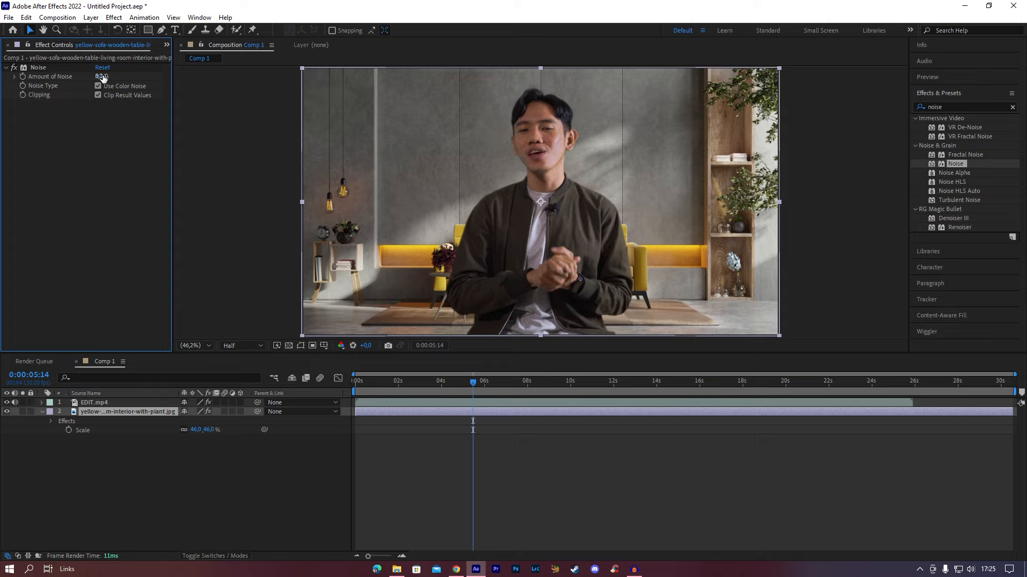
pyautogui.write('11')
pyautogui.press('Return')
# - Replace the effects search with "blur" and apply Camera Lens Blur to the living room background layer
pyautogui.click(1012, 107)
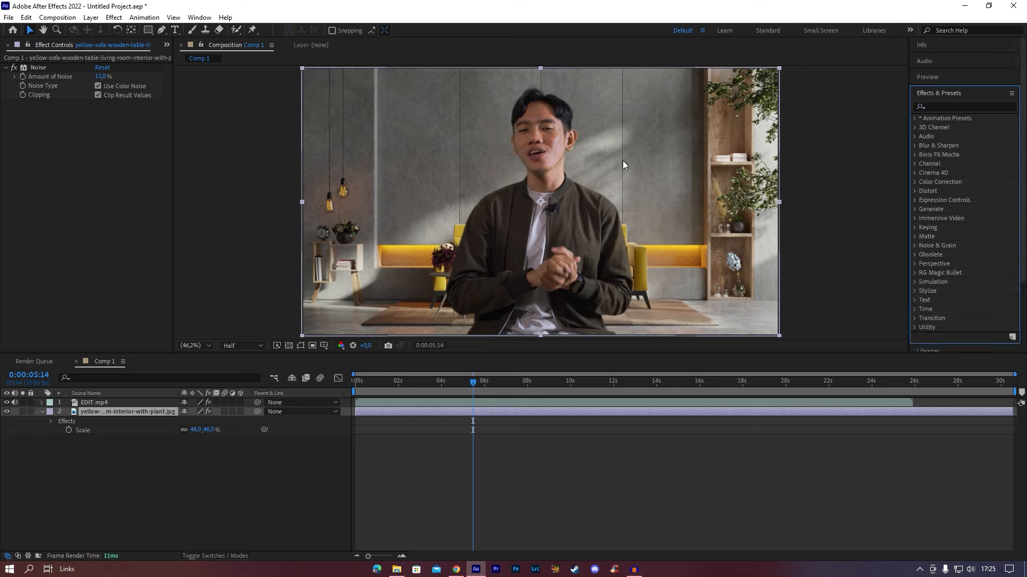
pyautogui.click(957, 108)
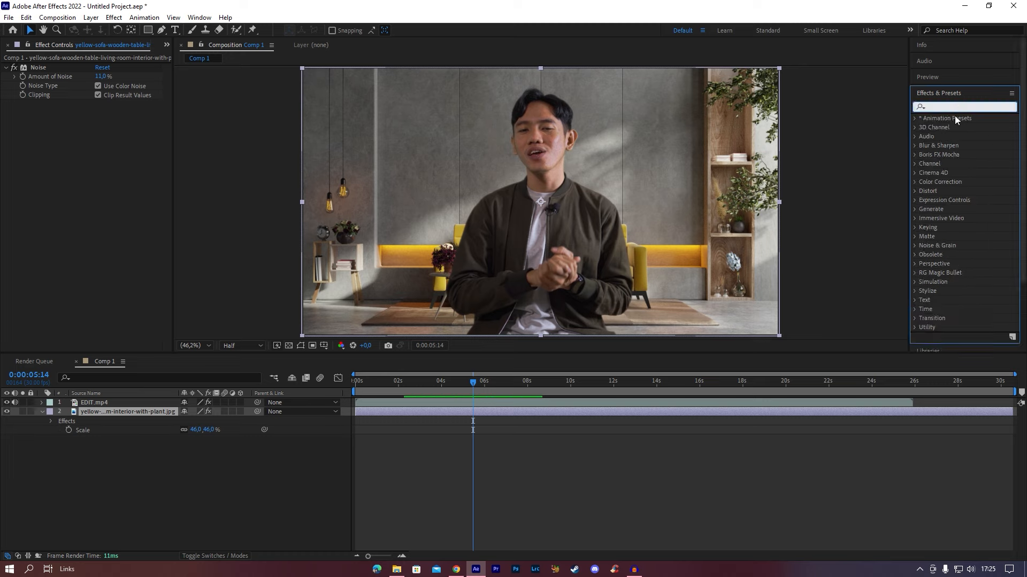
pyautogui.write('blur')
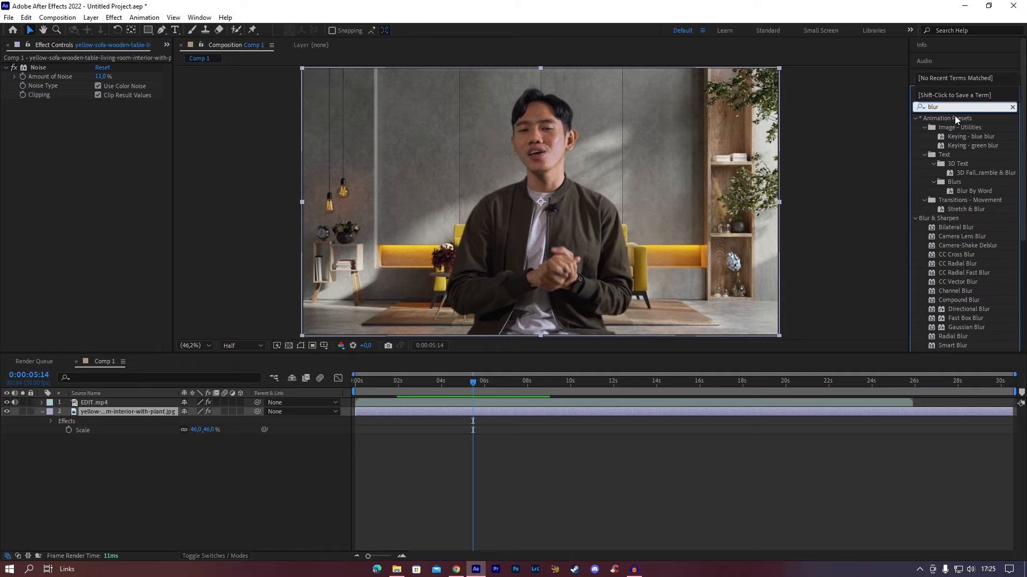
pyautogui.scroll(-4, 965, 210)
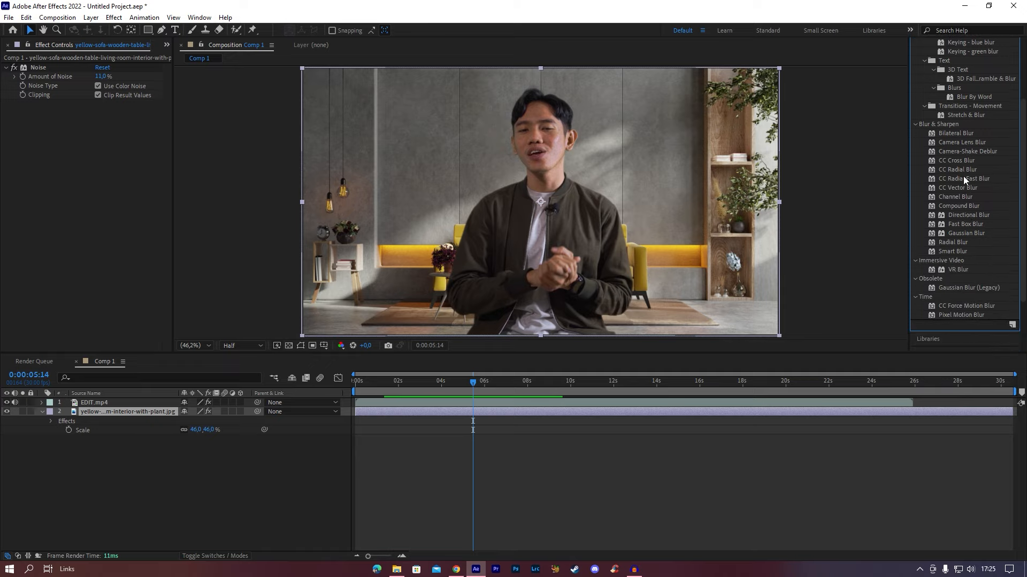
pyautogui.click(959, 144)
pyautogui.moveTo(971, 143); pyautogui.dragTo(111, 412)
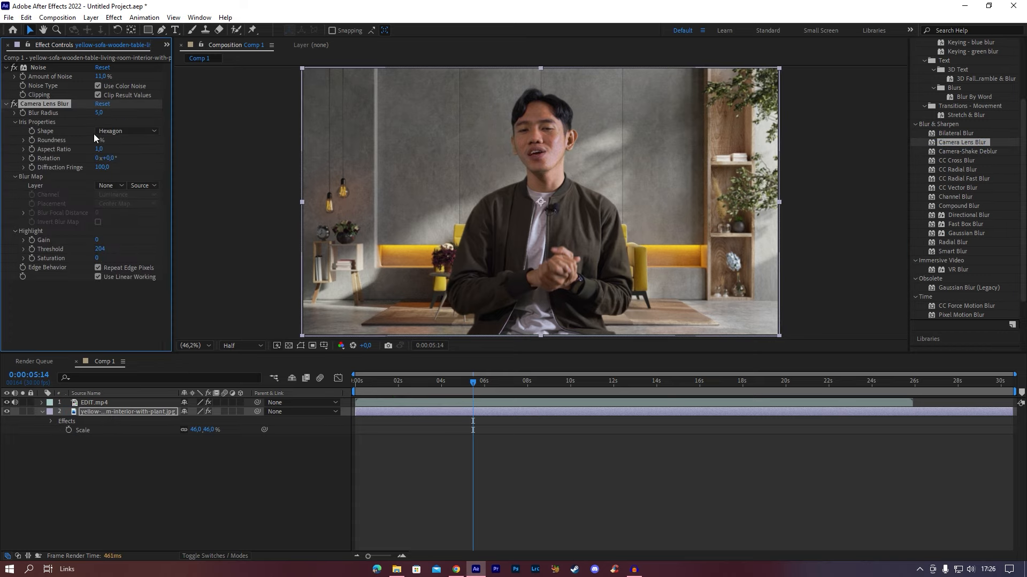
# - Set Camera Lens Blur's Blur Radius to 11 and collapse the settings of both background effects
pyautogui.moveTo(98, 114); pyautogui.dragTo(105, 116)
pyautogui.moveTo(107, 117); pyautogui.dragTo(108, 116)
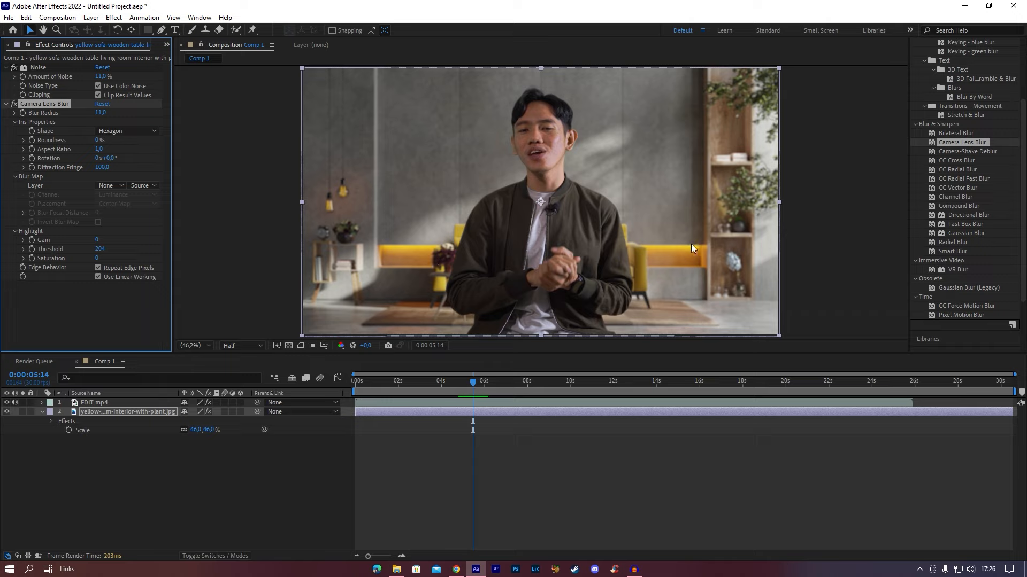
pyautogui.click(6, 104)
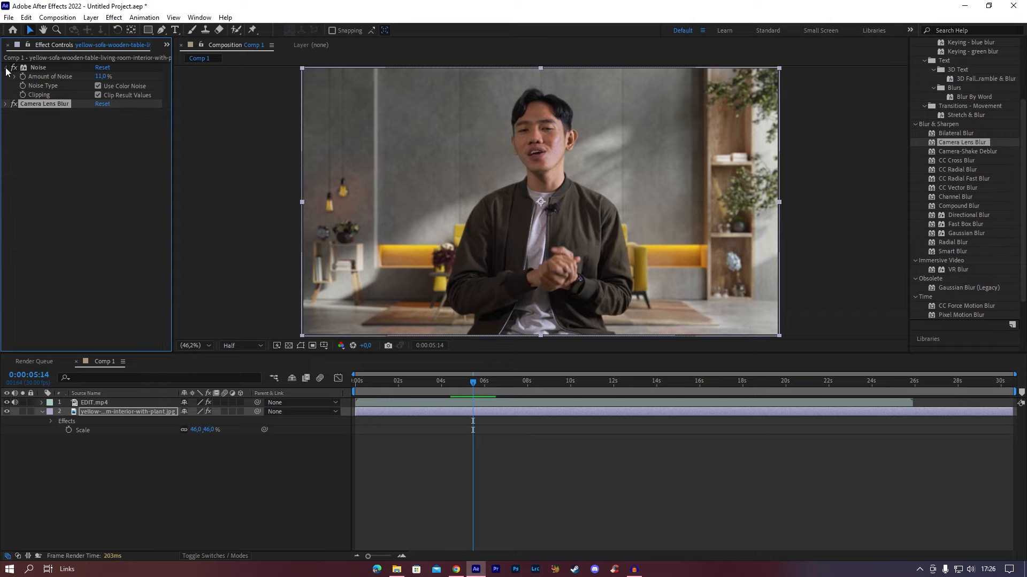
pyautogui.click(6, 67)
# - Deselect the background layer and create a new adjustment layer above EDIT.mp4
pyautogui.click(146, 480)
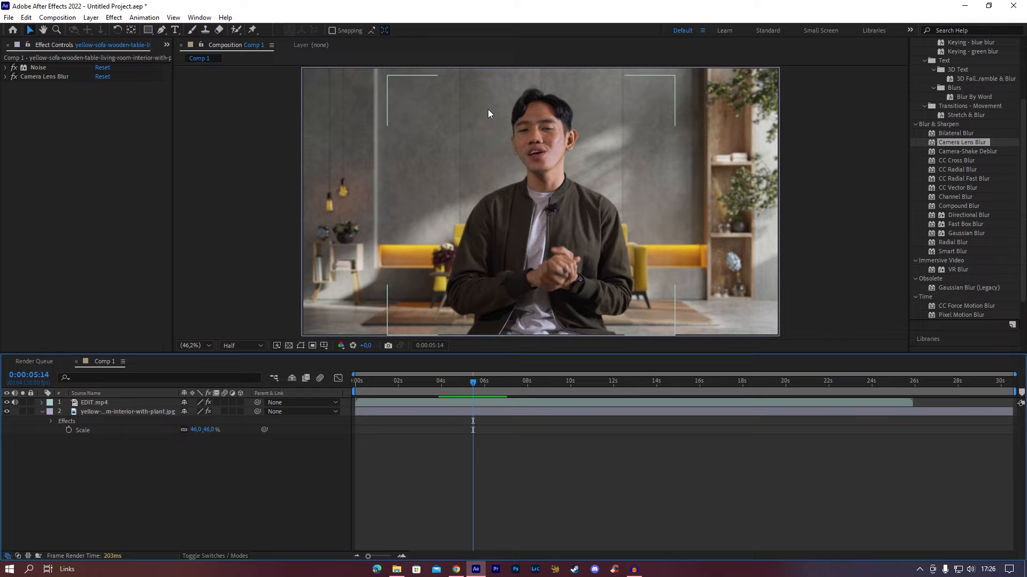
pyautogui.rightClick(161, 474)
pyautogui.moveTo(223, 343)
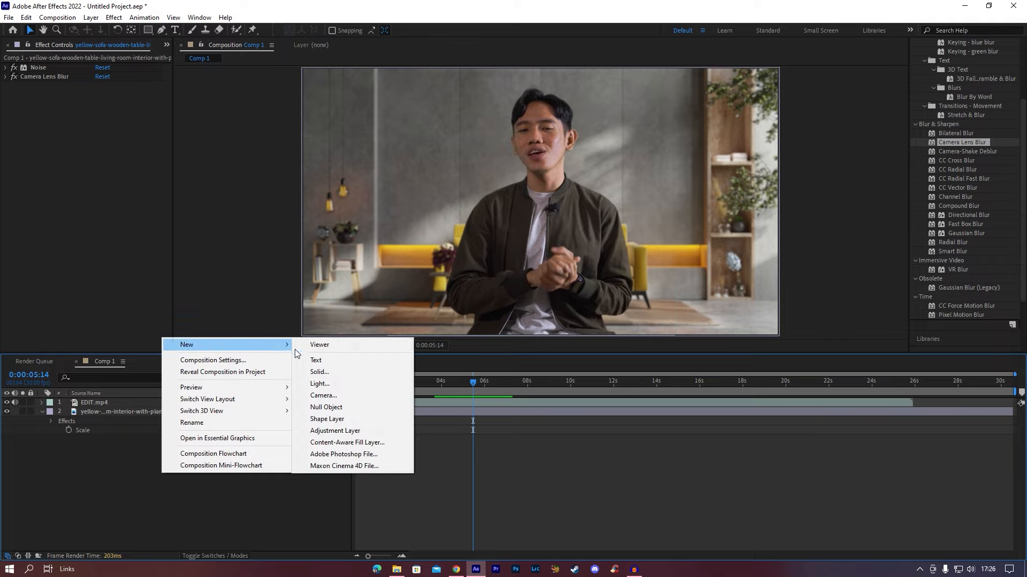
pyautogui.click(334, 431)
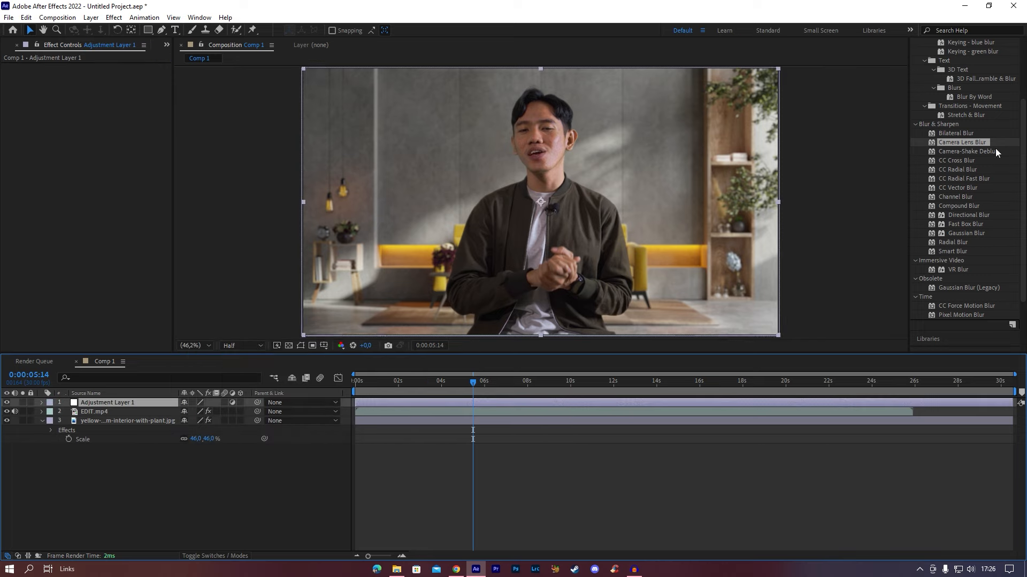
# - Replace the effects search with "lumetr" and apply Lumetri Color to the adjustment layer
pyautogui.scroll(3, 977, 61)
pyautogui.click(942, 107)
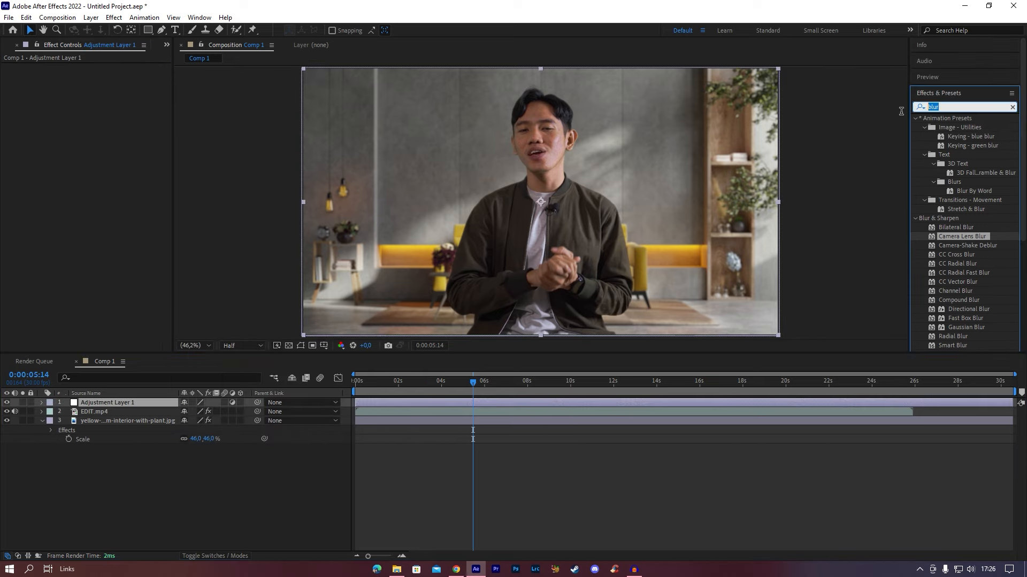
pyautogui.write('lumet')
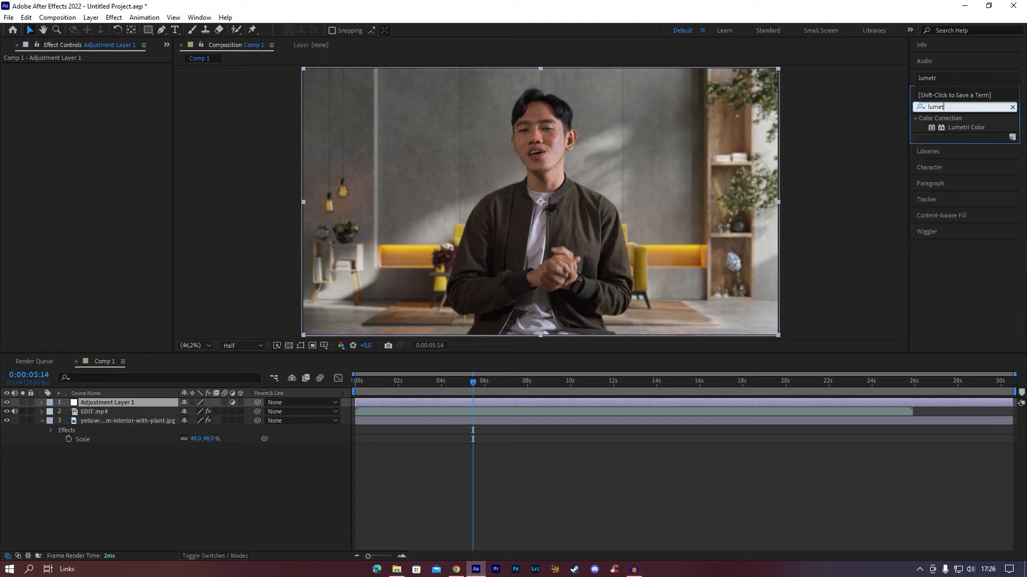
pyautogui.moveTo(960, 127); pyautogui.dragTo(110, 404)
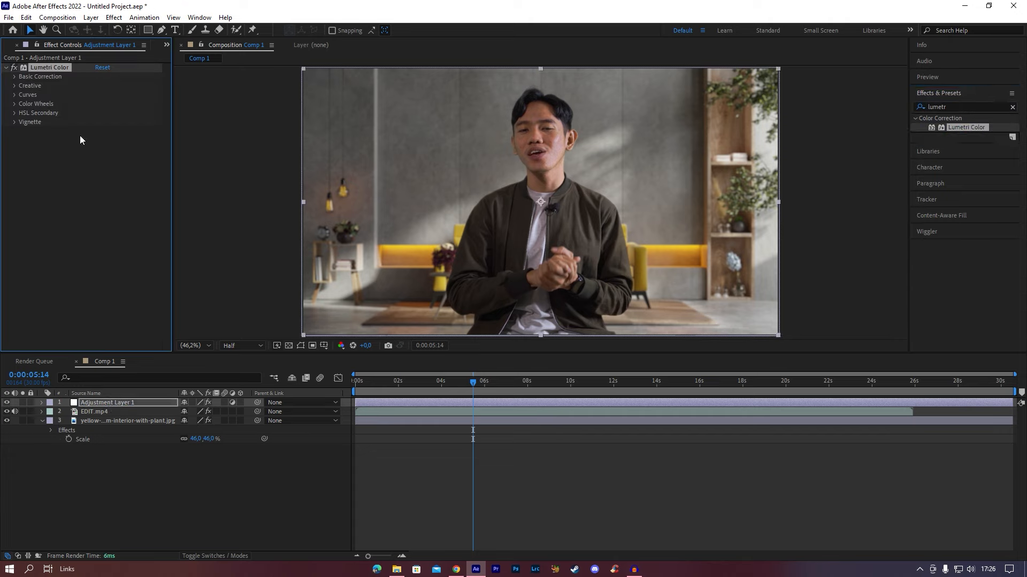
# - Set the adjustment layer's Lumetri Basic Correction to Exposure 0.5 and Contrast -29
pyautogui.click(15, 77)
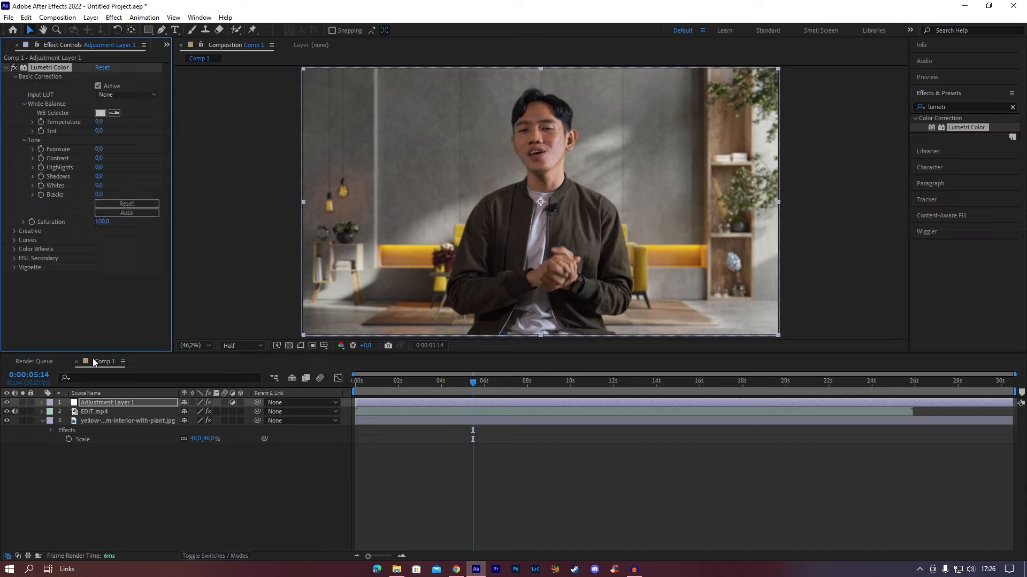
pyautogui.moveTo(97, 153); pyautogui.dragTo(103, 154)
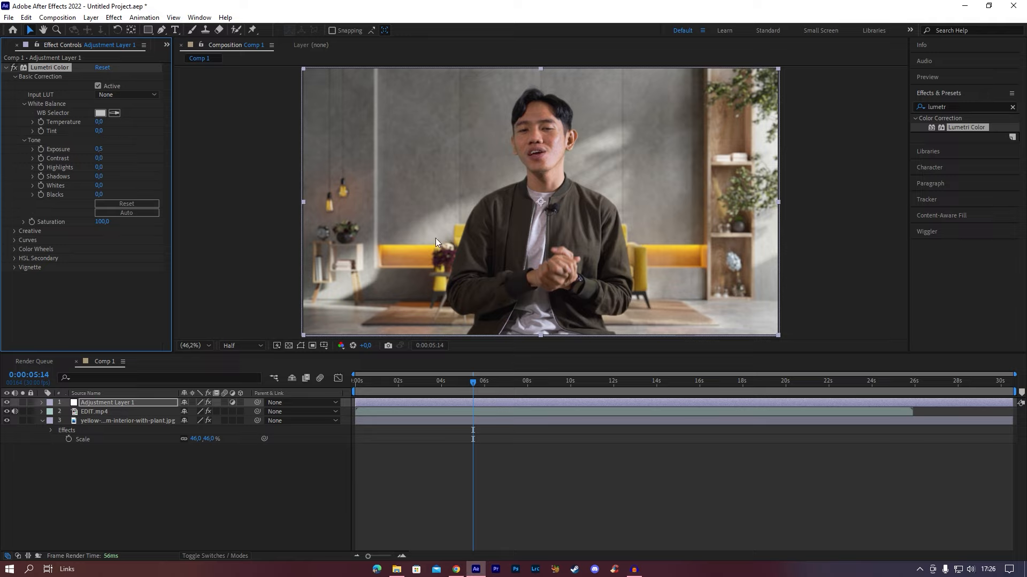
pyautogui.moveTo(99, 158); pyautogui.dragTo(88, 160)
# - In the adjustment layer's Lumetri Creative settings, set Vibrance to 25 and shift the Highlight Tint slightly toward warm orange
pyautogui.click(13, 232)
pyautogui.scroll(-2, 27, 246)
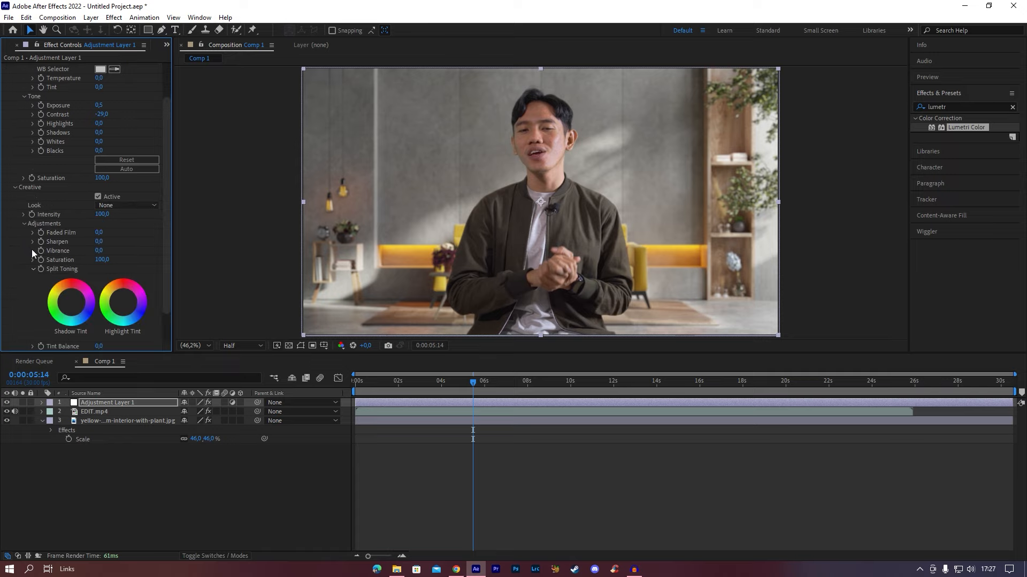
pyautogui.moveTo(98, 250); pyautogui.dragTo(116, 255)
pyautogui.scroll(-2, 129, 245)
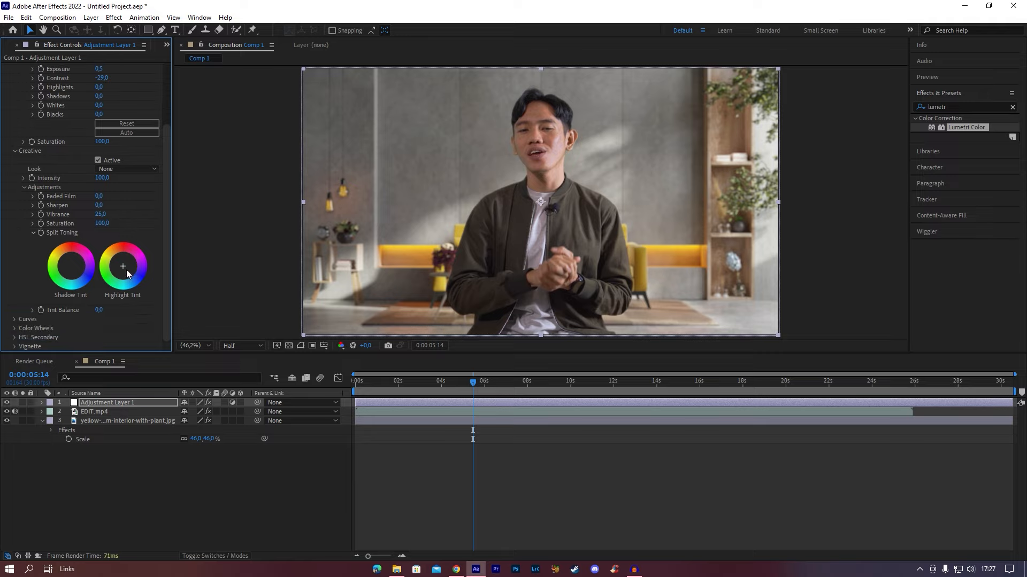
pyautogui.moveTo(123, 266); pyautogui.dragTo(122, 263)
# - Set the adjustment layer's Lumetri Vignette to Amount -0.9, Midpoint 31 and Roundness 34
pyautogui.click(14, 347)
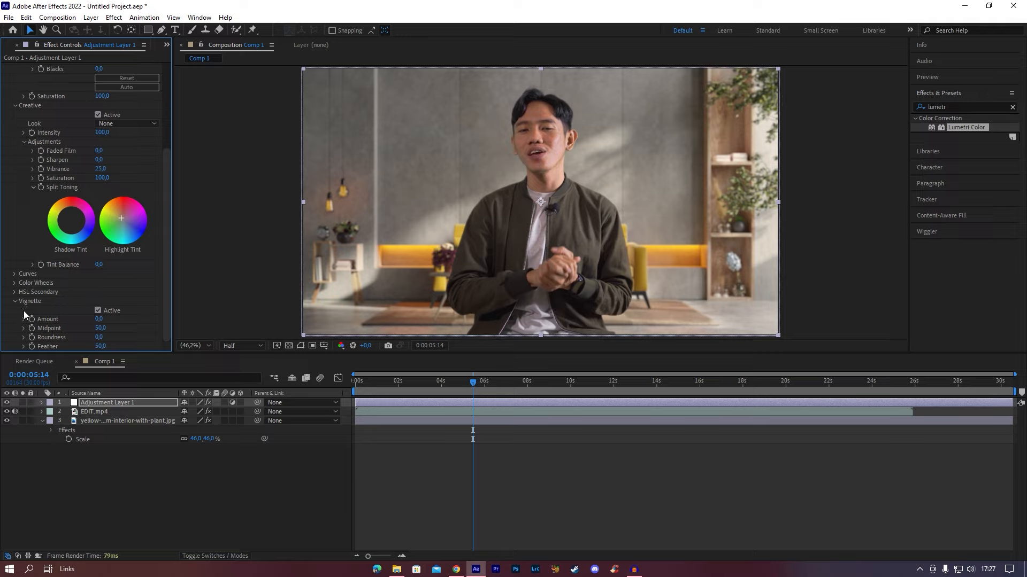
pyautogui.moveTo(98, 323); pyautogui.dragTo(60, 328)
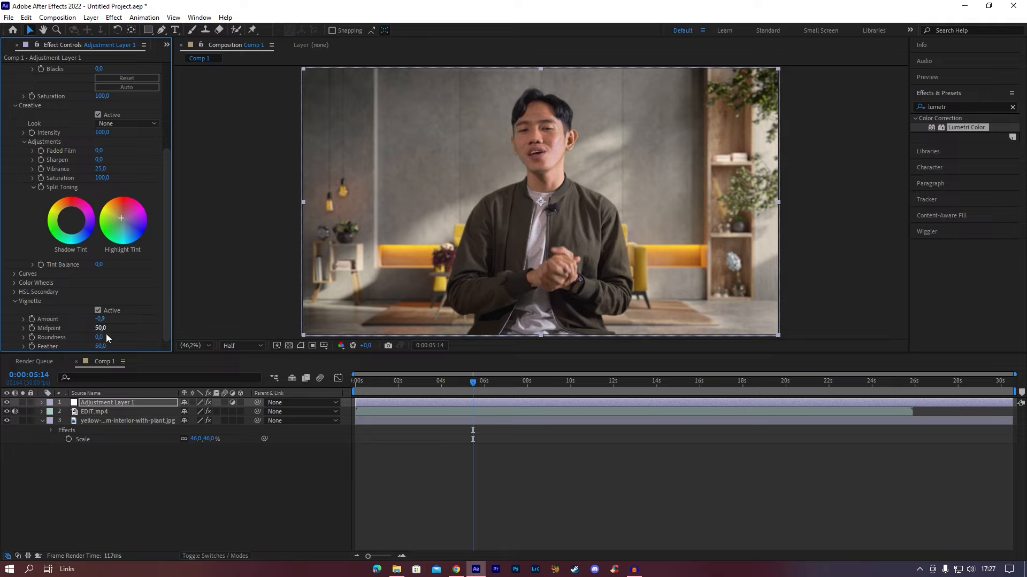
pyautogui.moveTo(99, 341)
pyautogui.mouseDown()
pyautogui.moveTo(106, 337)
pyautogui.moveTo(82, 329)
pyautogui.moveTo(111, 338)
pyautogui.mouseUp()
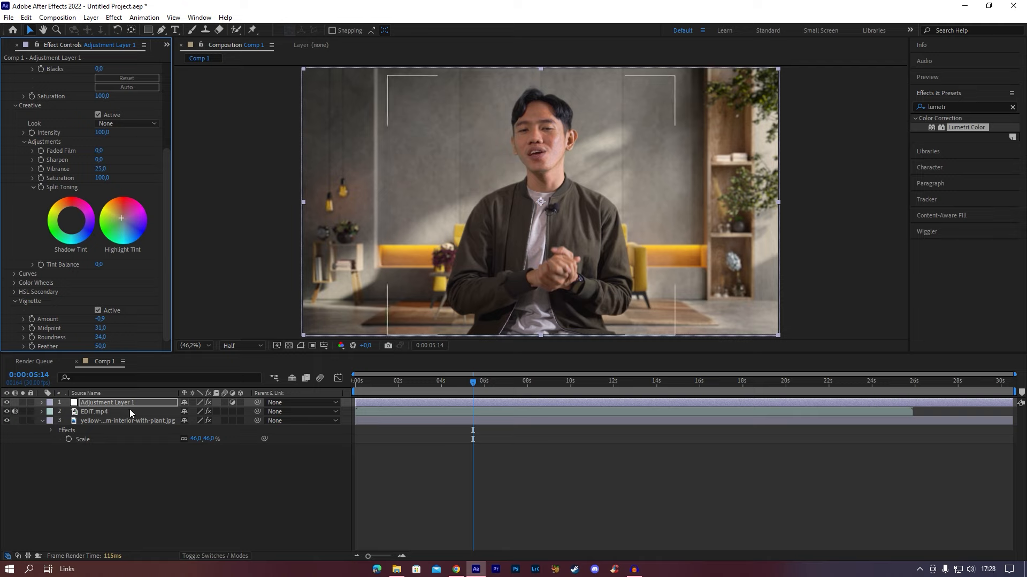
# - Deselect the adjustment layer and check the composite at the start of the timeline and at 0:00:07:16
pyautogui.click(122, 481)
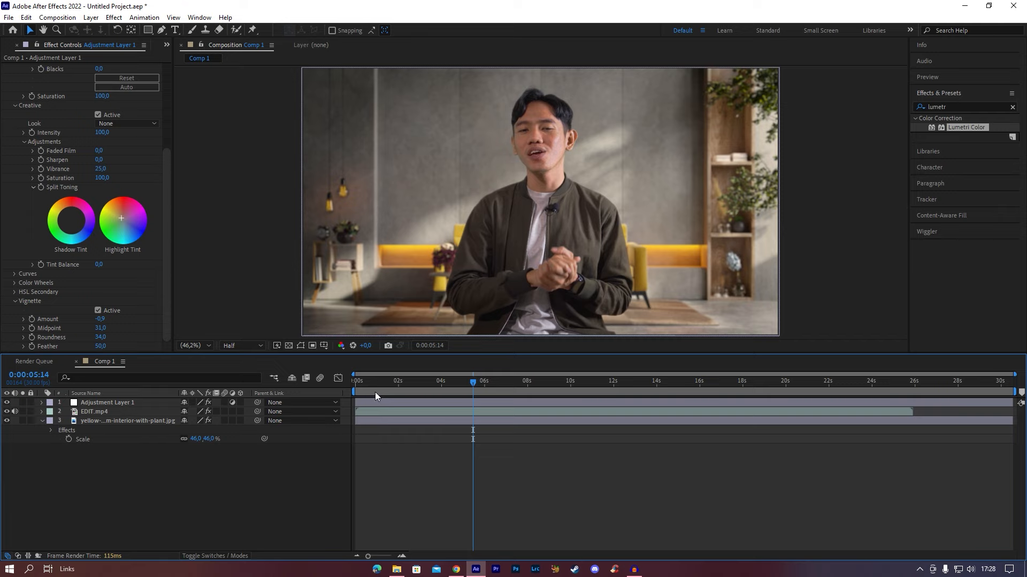
pyautogui.moveTo(374, 392); pyautogui.dragTo(354, 387)
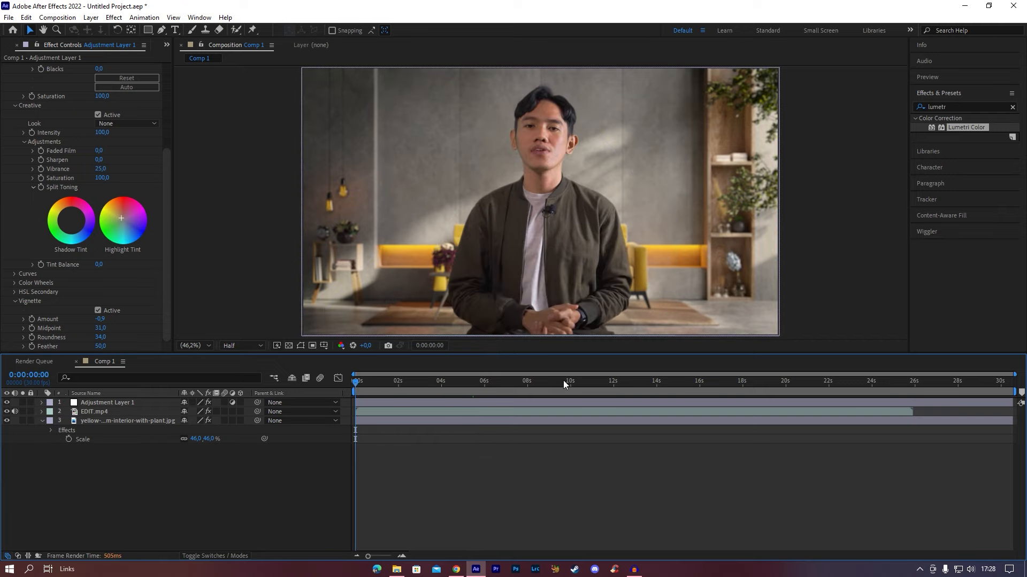
pyautogui.click(518, 383)
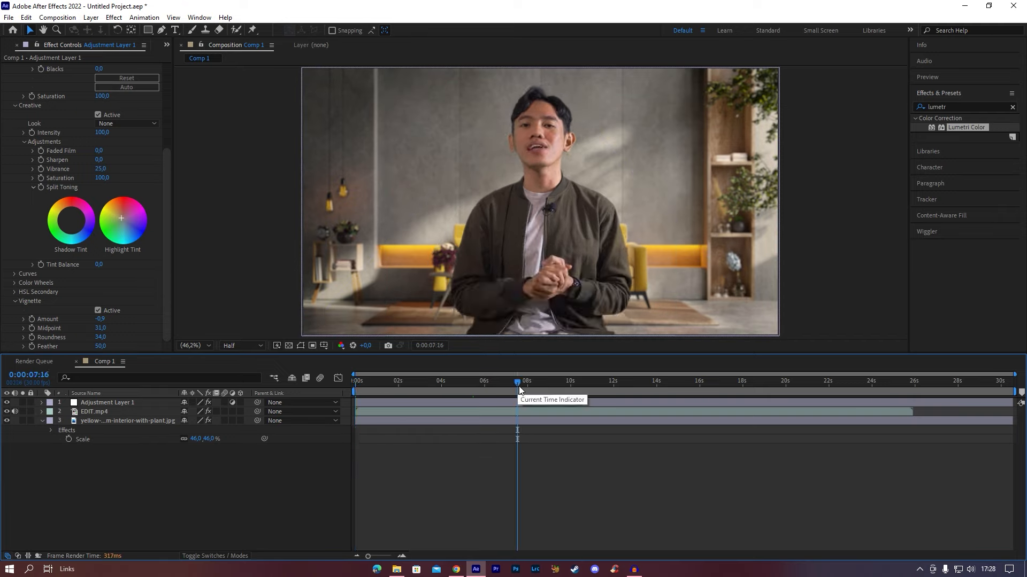